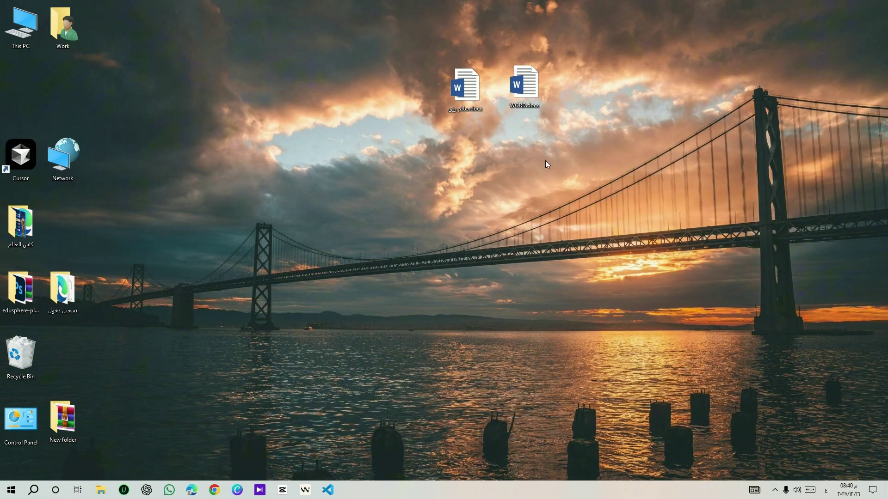
Launch Word through the WINWORD run command and create a new blank document.
{"action": "key", "text": "super+r"}
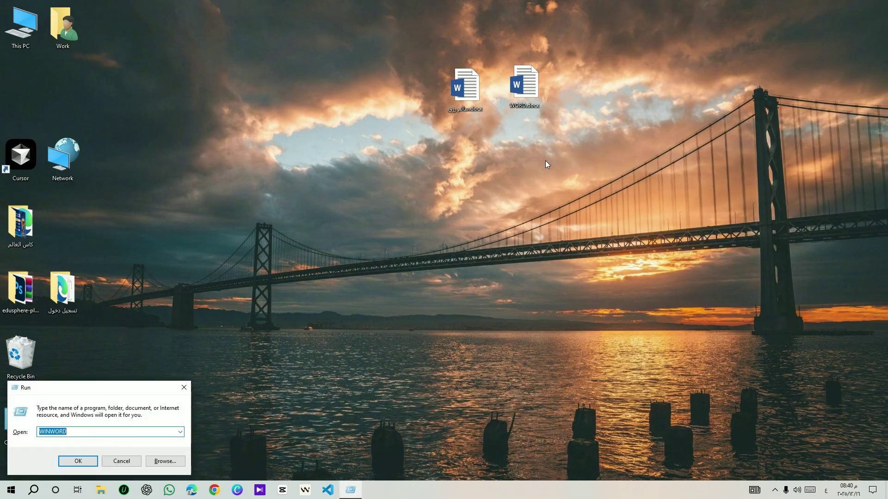
{"action": "key", "text": "Return"}
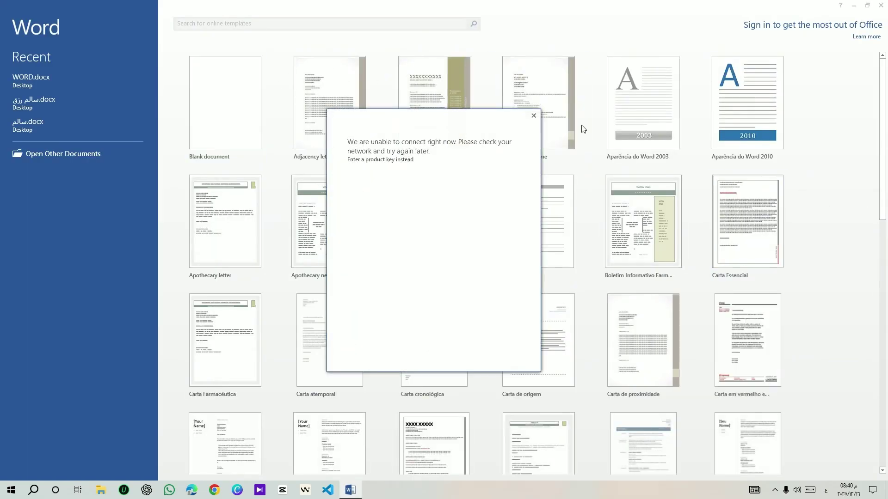
{"action": "left_click", "coordinate": [223, 105]}
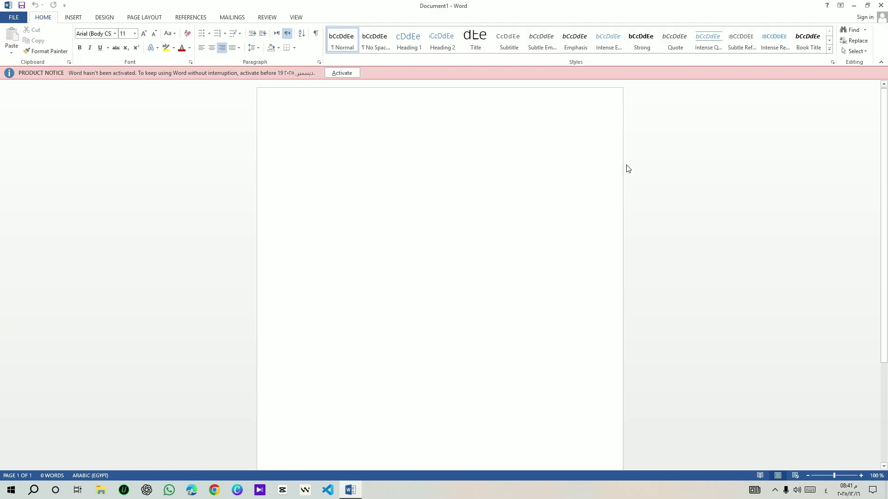
Open the document WORD.docx from the Desktop folder.
{"action": "left_click", "coordinate": [10, 17]}
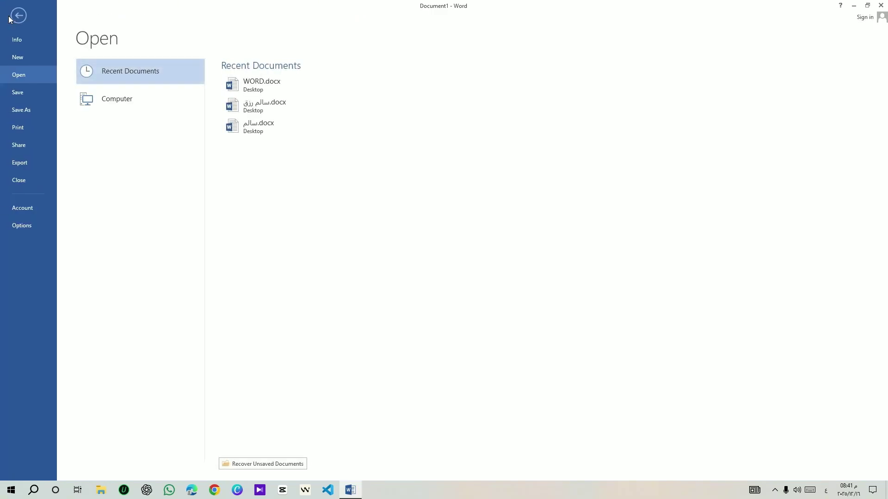
{"action": "left_click", "coordinate": [107, 100]}
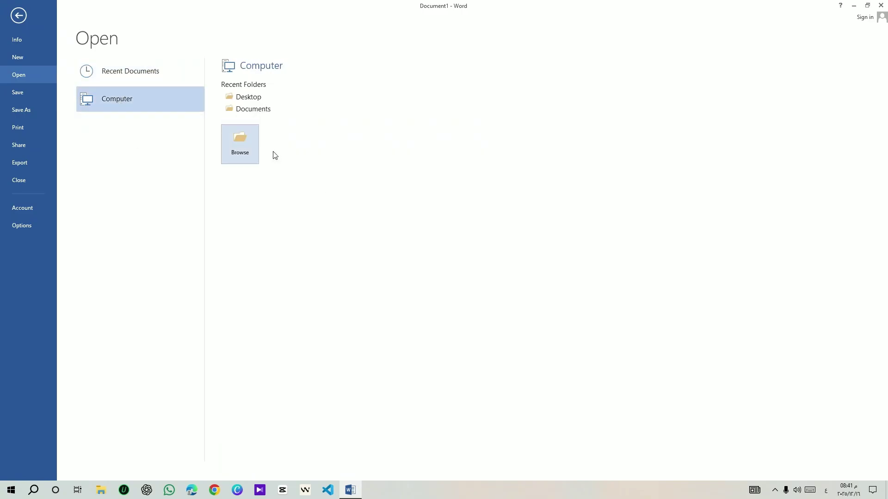
{"action": "left_click", "coordinate": [240, 151]}
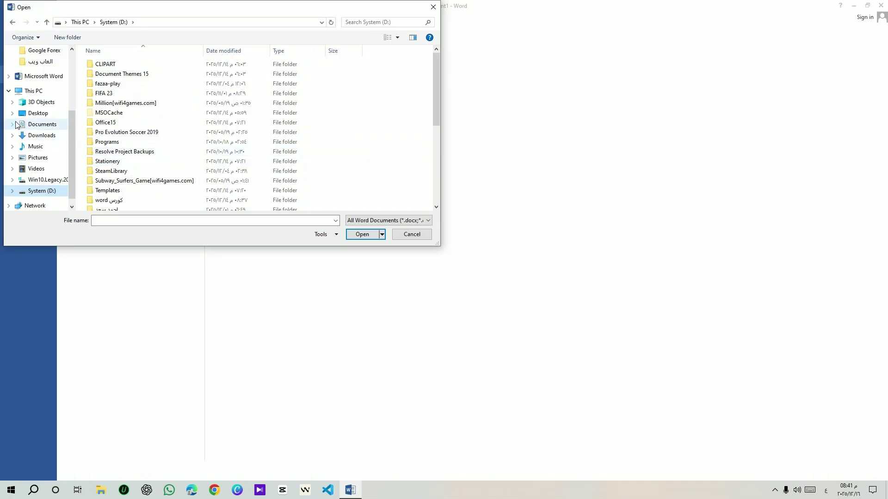
{"action": "left_click", "coordinate": [33, 114]}
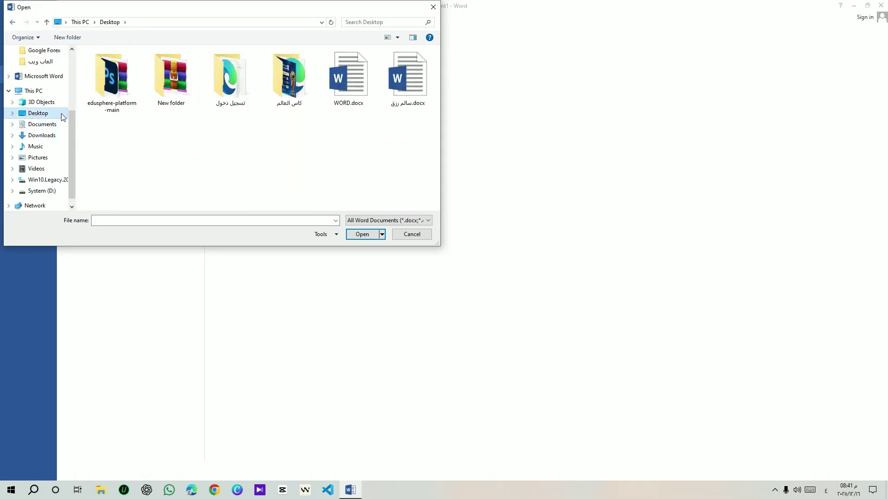
{"action": "left_click", "coordinate": [363, 105]}
{"action": "left_click", "coordinate": [363, 234]}
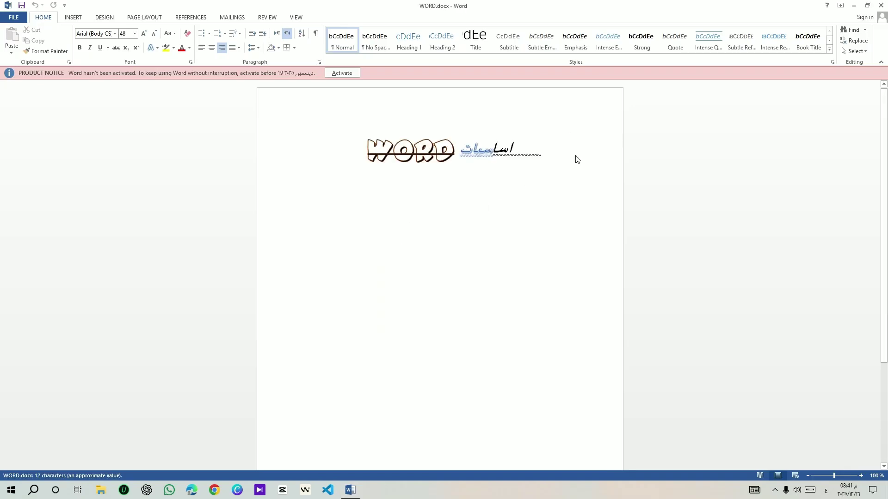
{"action": "left_click", "coordinate": [577, 159]}
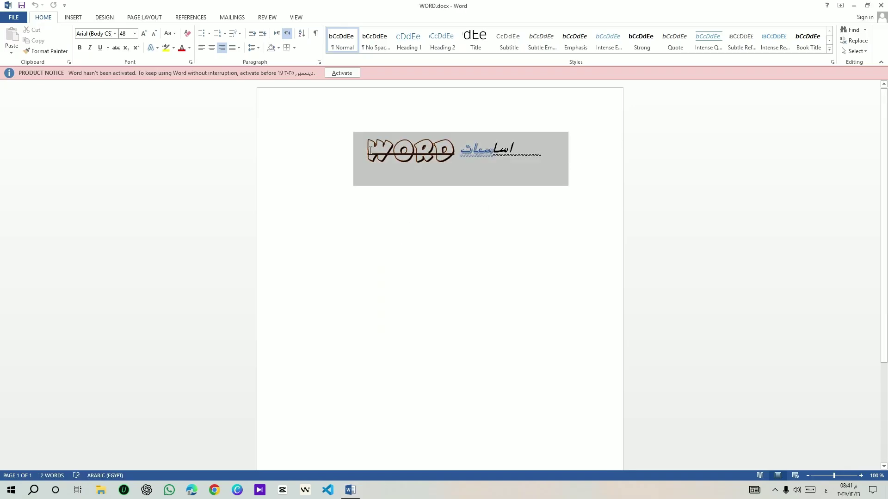
{"action": "left_click", "coordinate": [462, 250]}
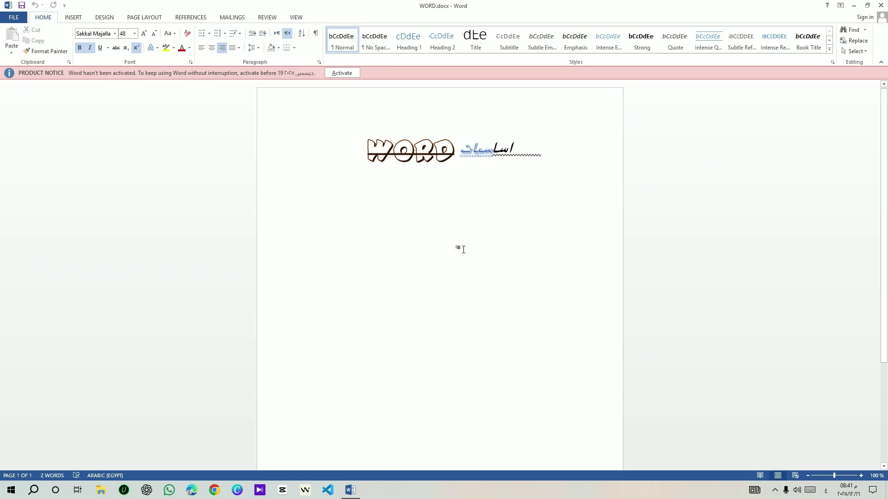
{"action": "key", "text": "ctrl+z"}
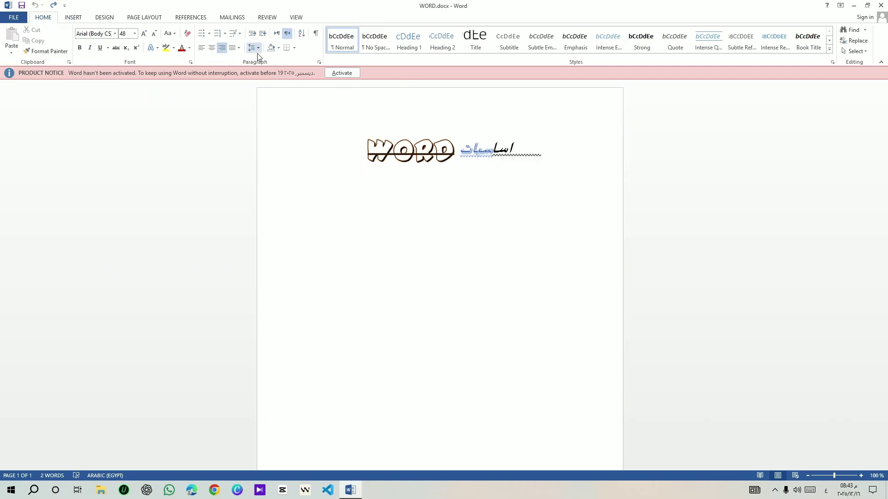
Add a bottom border to the heading paragraph and enclose the paragraph with the All Borders option.
{"action": "left_click", "coordinate": [295, 48]}
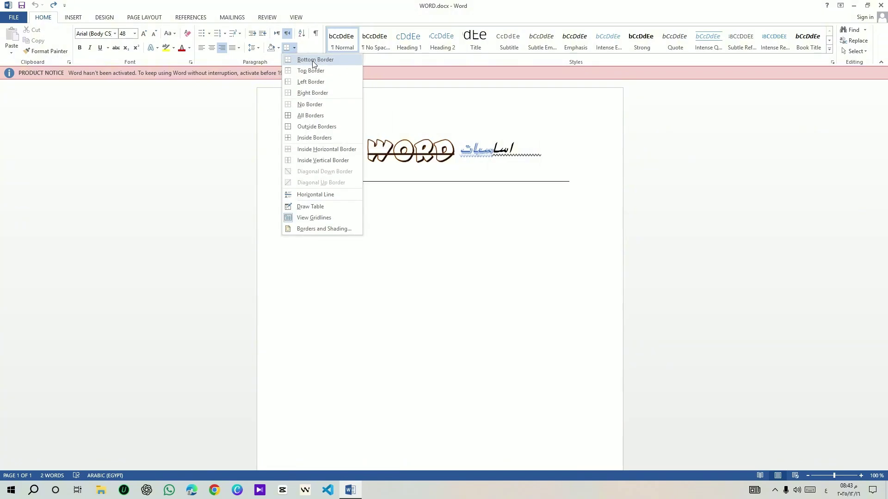
{"action": "left_click", "coordinate": [313, 60]}
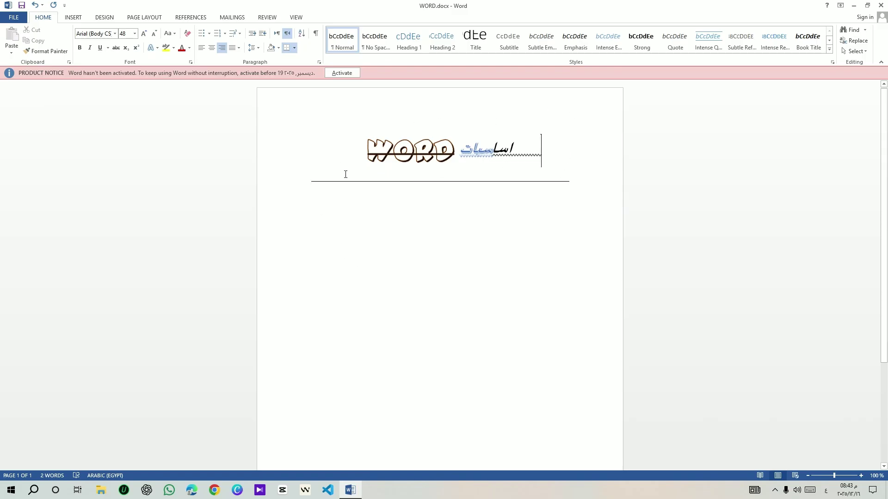
{"action": "left_click", "coordinate": [296, 48]}
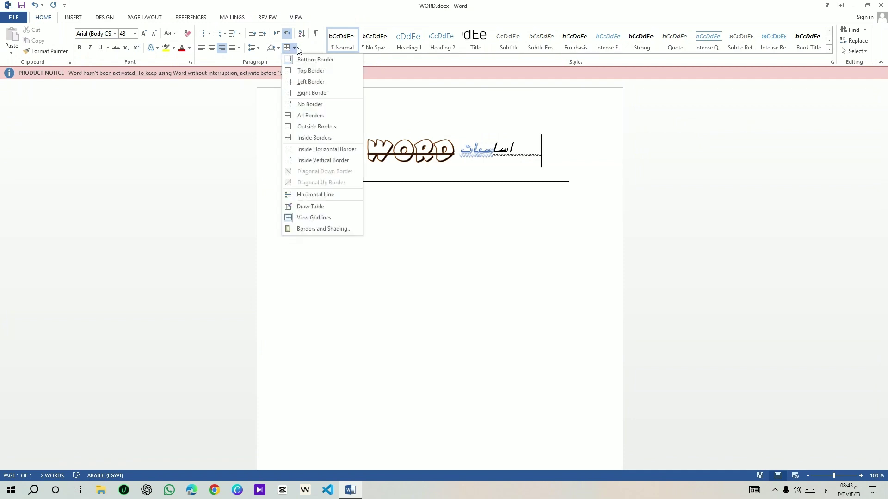
{"action": "left_click", "coordinate": [319, 116]}
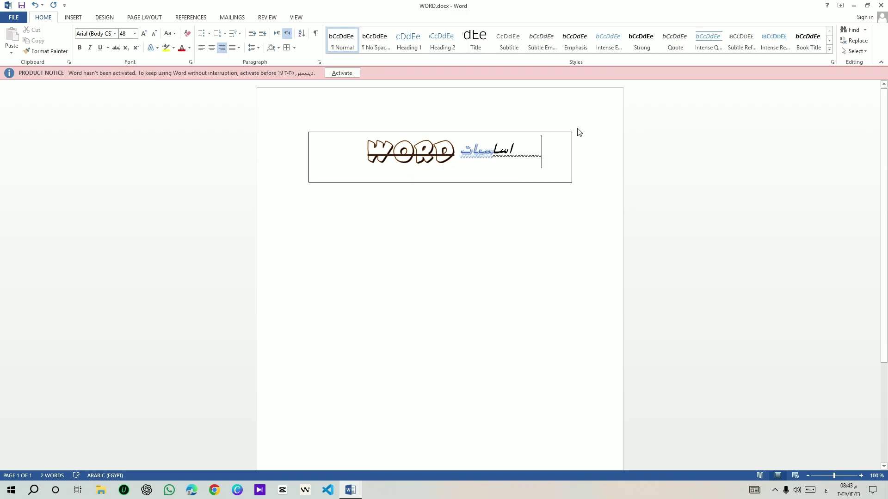
{"action": "left_click", "coordinate": [503, 292]}
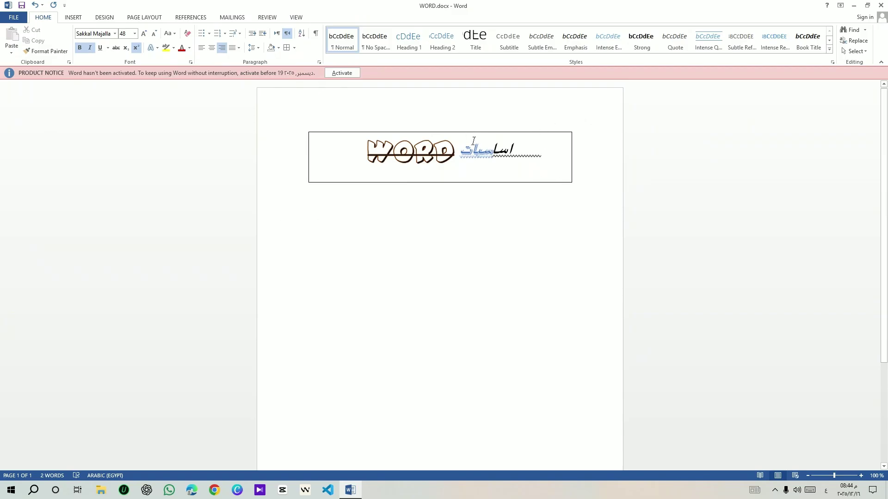
Remove the top border from the boxed heading and clear its remaining outside borders.
{"action": "left_click", "coordinate": [294, 48]}
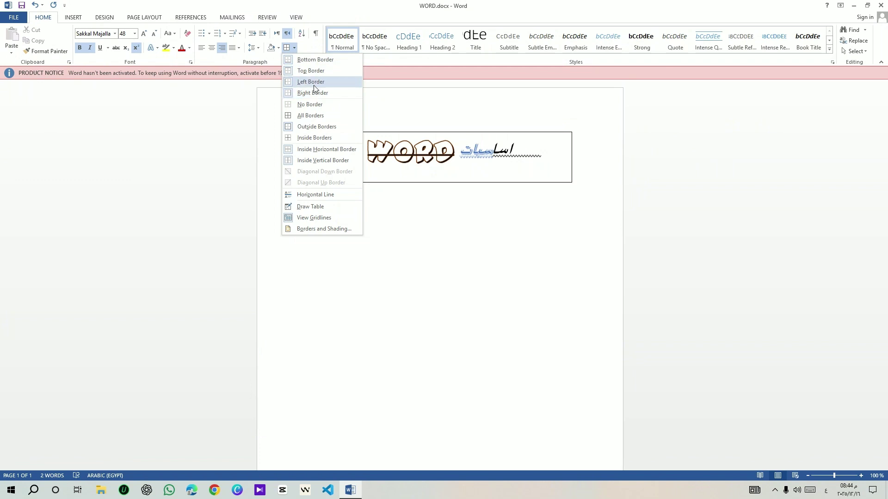
{"action": "left_click", "coordinate": [464, 278]}
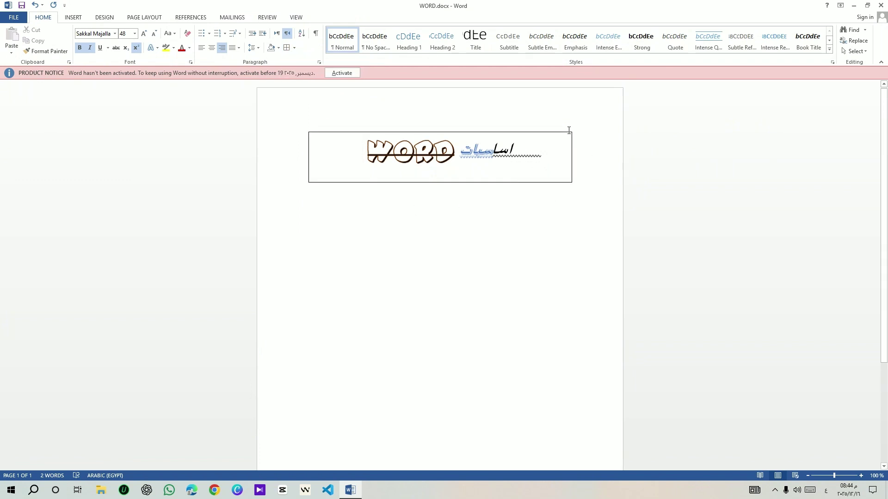
{"action": "left_click", "coordinate": [294, 47]}
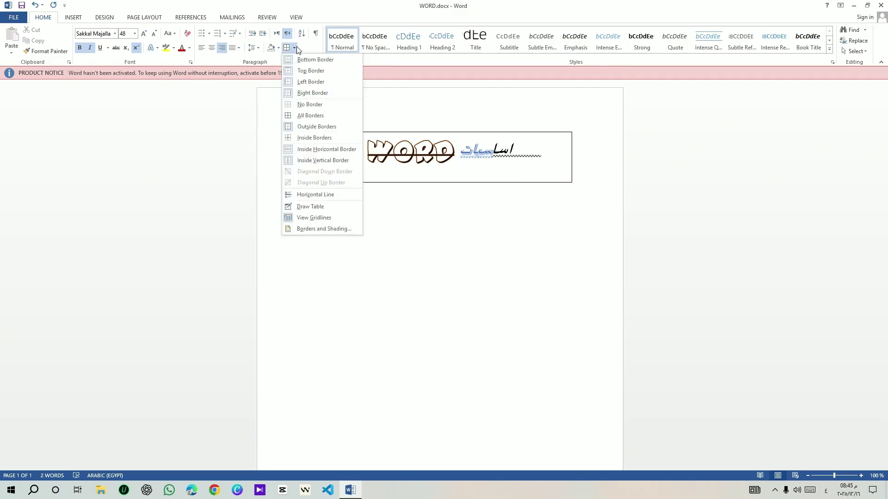
{"action": "left_click", "coordinate": [311, 74]}
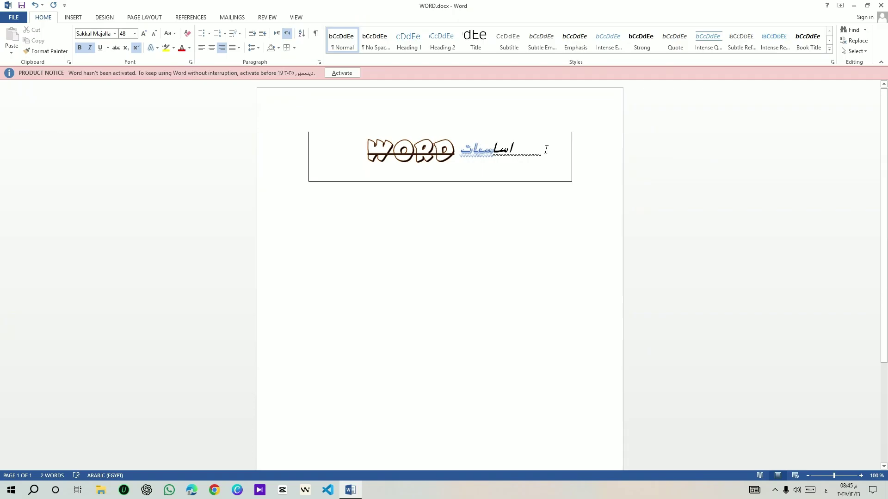
{"action": "left_click", "coordinate": [294, 47]}
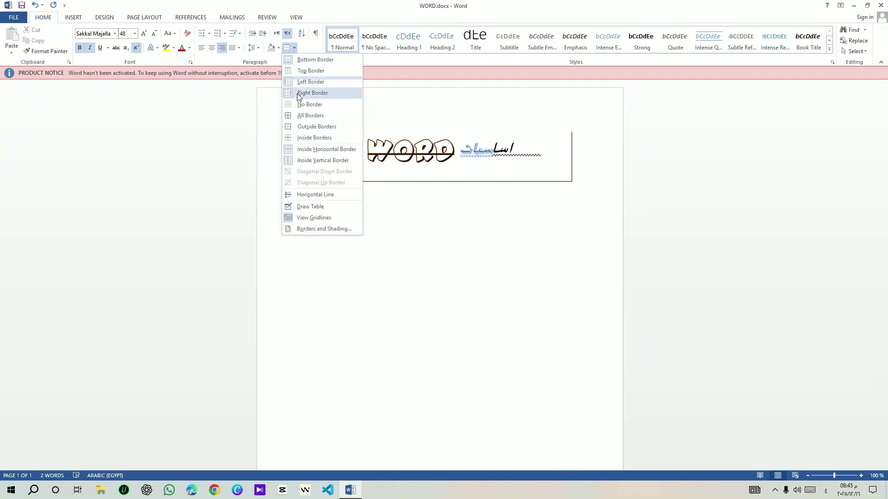
{"action": "left_click", "coordinate": [312, 126]}
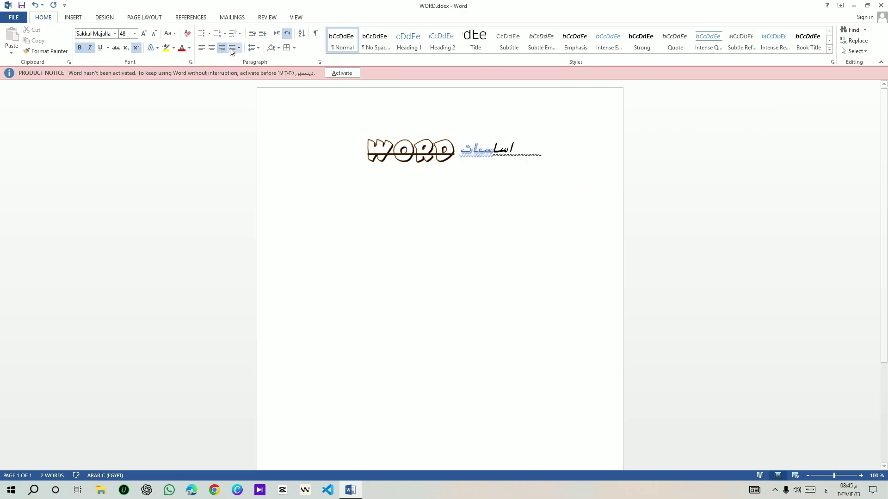
Add a top border above the heading paragraph and remove it again.
{"action": "left_click", "coordinate": [294, 48]}
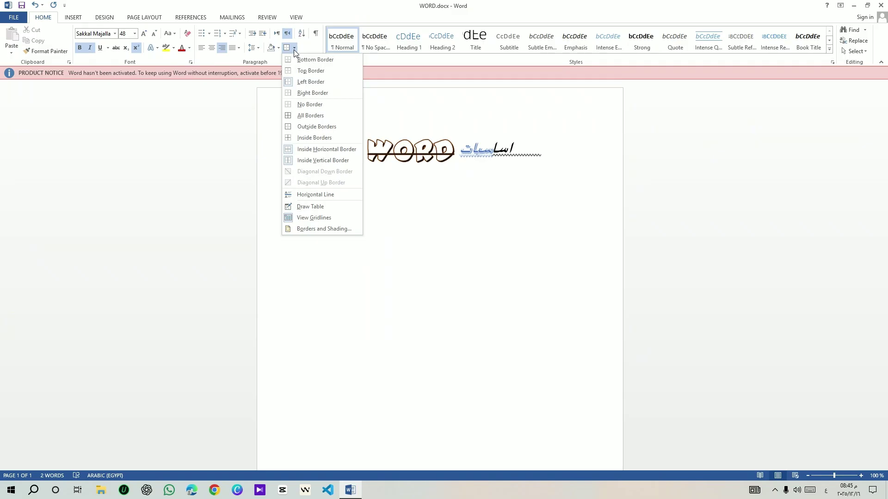
{"action": "left_click", "coordinate": [311, 70]}
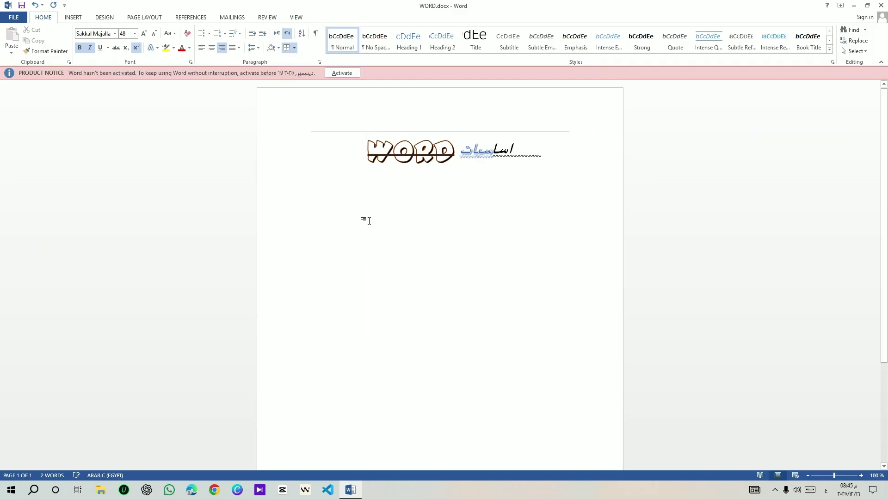
{"action": "left_click", "coordinate": [294, 48]}
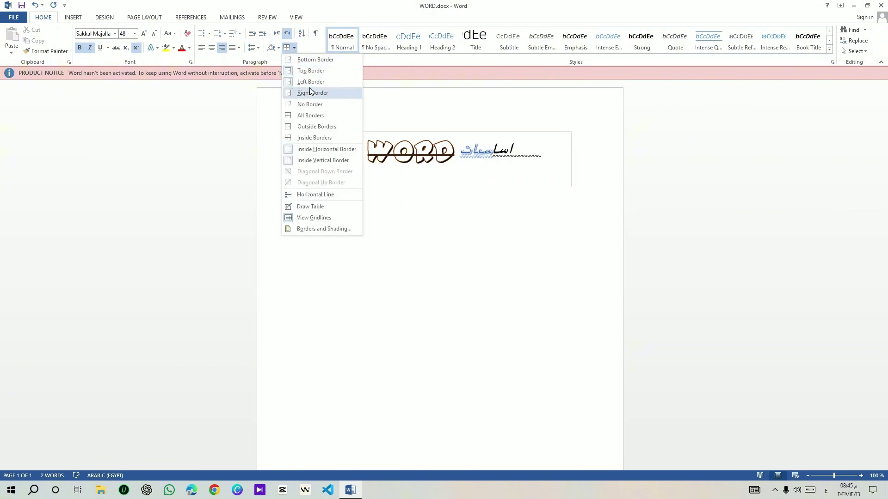
{"action": "left_click", "coordinate": [310, 74]}
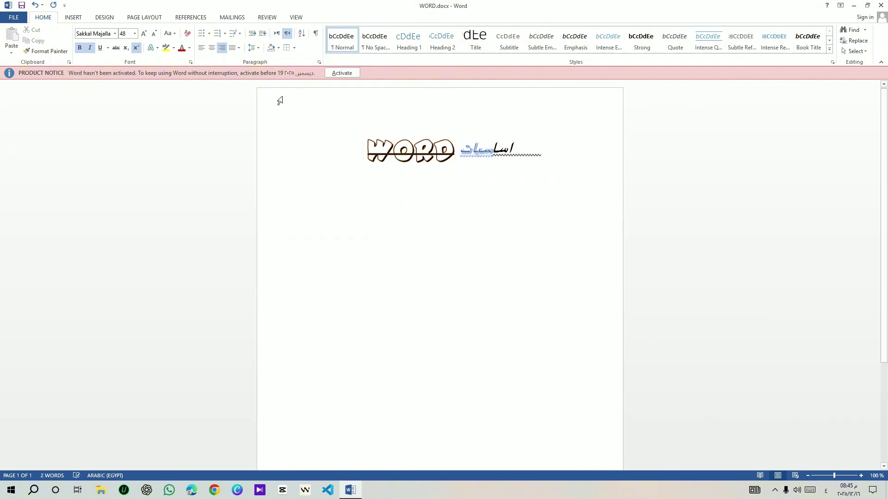
Apply a bottom border to the heading paragraph.
{"action": "left_click", "coordinate": [294, 48]}
{"action": "left_click", "coordinate": [304, 61]}
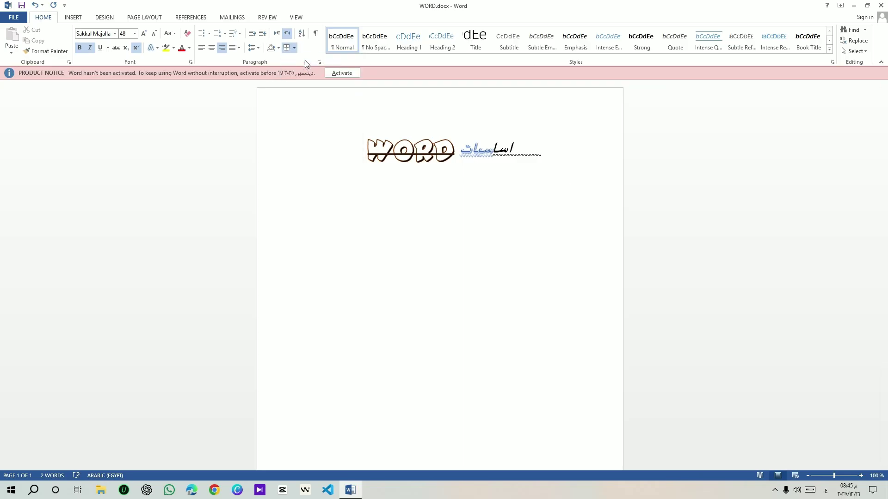
{"action": "left_click", "coordinate": [418, 271]}
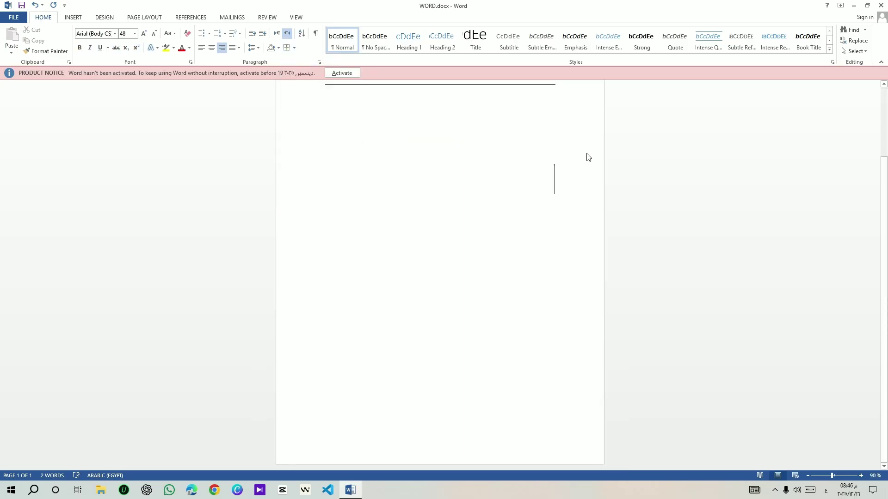
Enter the formula =rand() on an empty line below the heading, switching the typing language to English after the equals sign.
{"action": "type", "text": "=ق"}
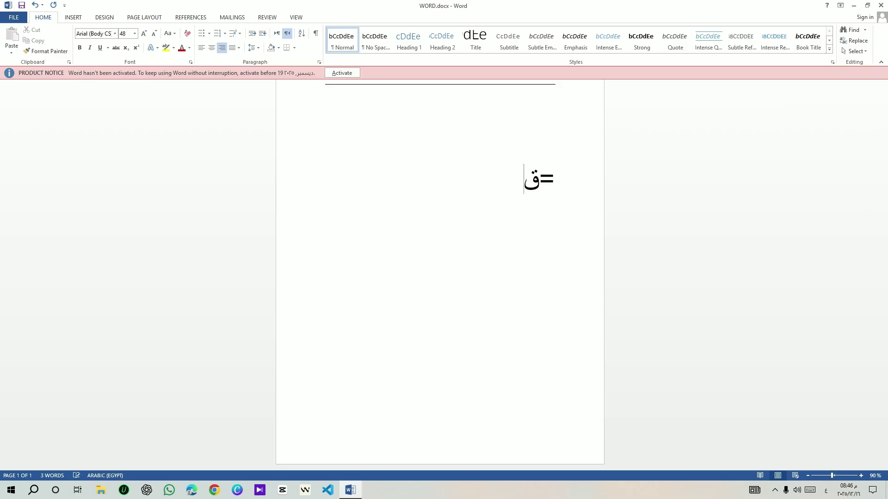
{"action": "key", "text": "BackSpace"}
{"action": "key", "text": "alt+shift"}
{"action": "type", "text": "RA"}
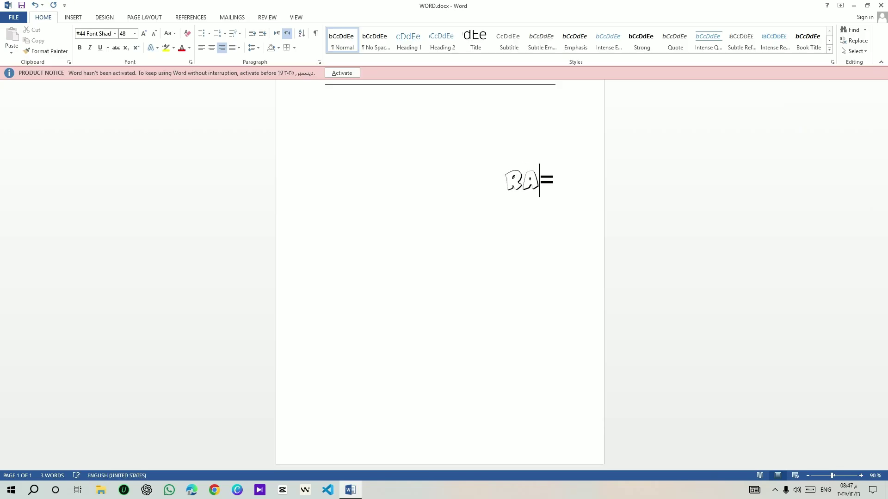
{"action": "type", "text": "ND"}
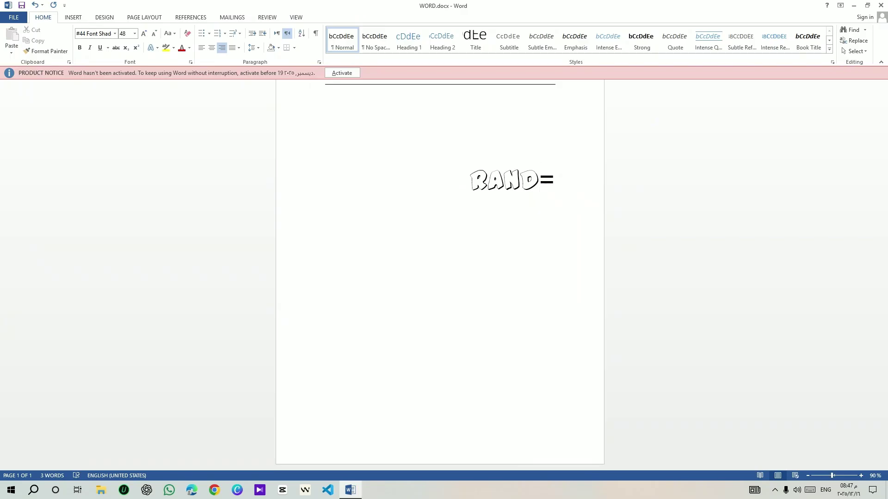
{"action": "type", "text": "()"}
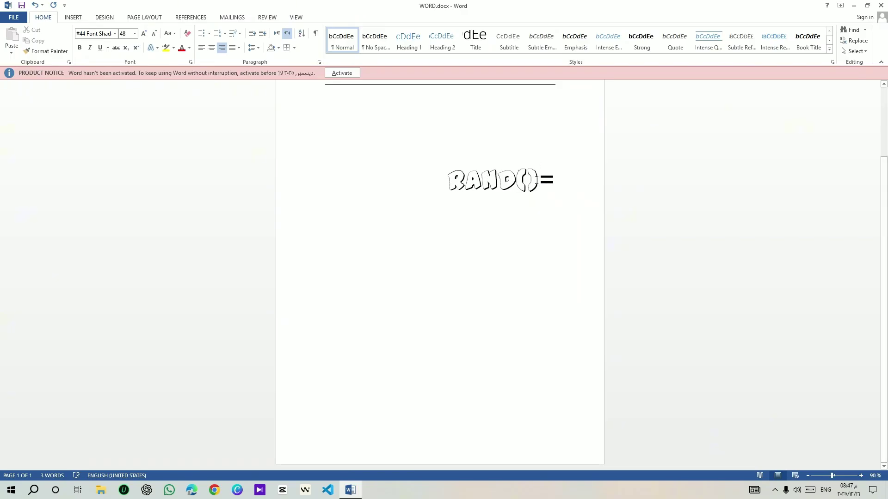
Set the font of the rand() text to Times New Roman and place the cursor at the end of the line.
{"action": "left_click_drag", "start_coordinate": [537, 180], "coordinate": [451, 183]}
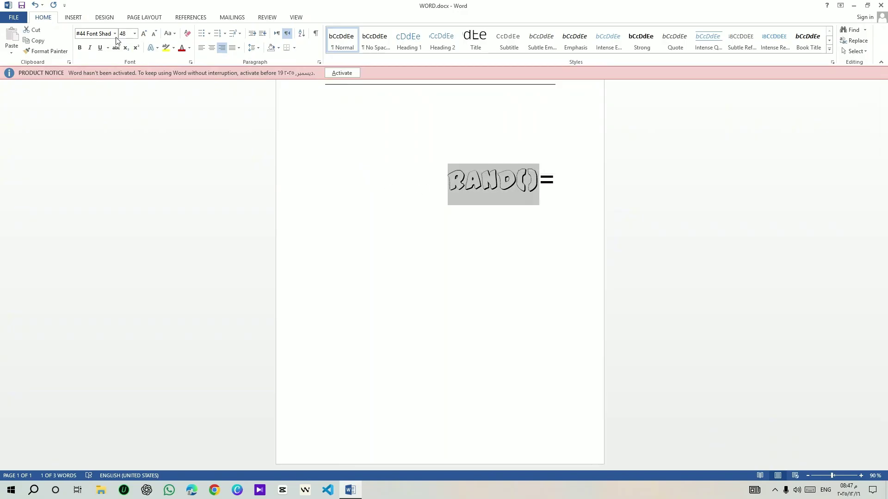
{"action": "left_click", "coordinate": [115, 33]}
{"action": "left_click", "coordinate": [123, 82]}
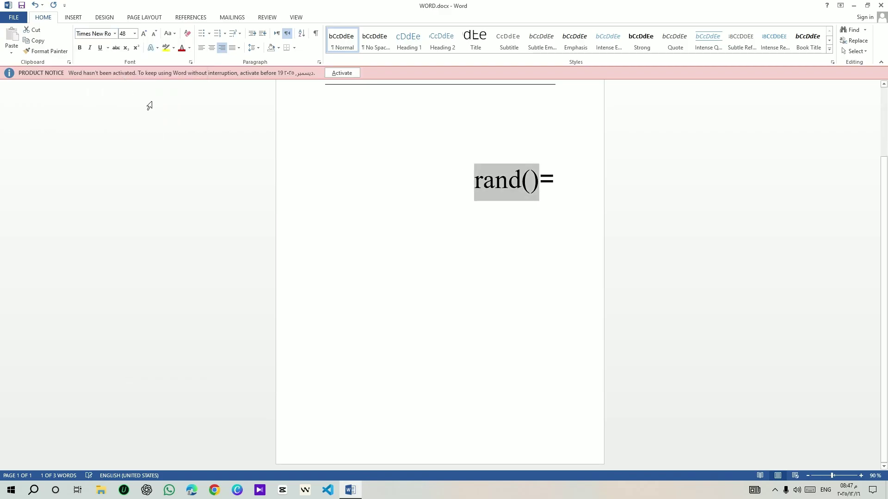
{"action": "left_click", "coordinate": [452, 189]}
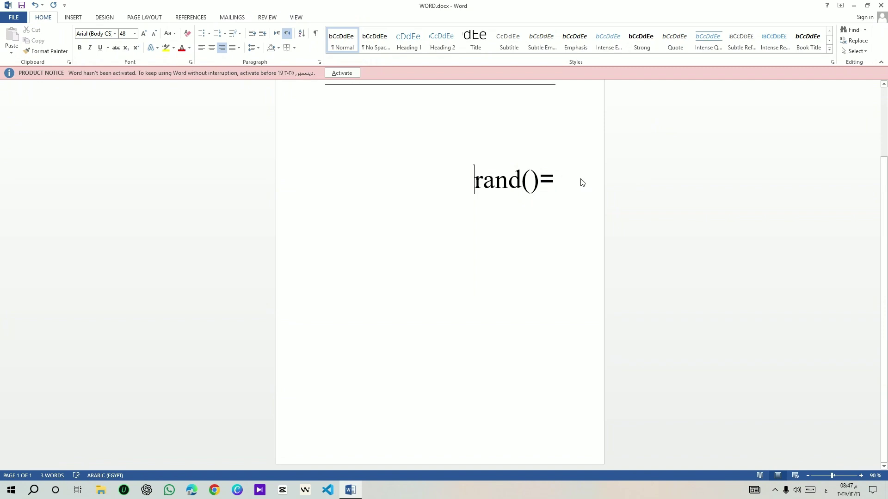
Generate the sample text from the =rand() formula and look through the generated pages up to the first page.
{"action": "key", "text": "Return"}
{"action": "scroll", "coordinate": [525, 254], "scroll_direction": "up", "scroll_amount": 5}
{"action": "scroll", "coordinate": [525, 254], "scroll_direction": "down", "scroll_amount": 6}
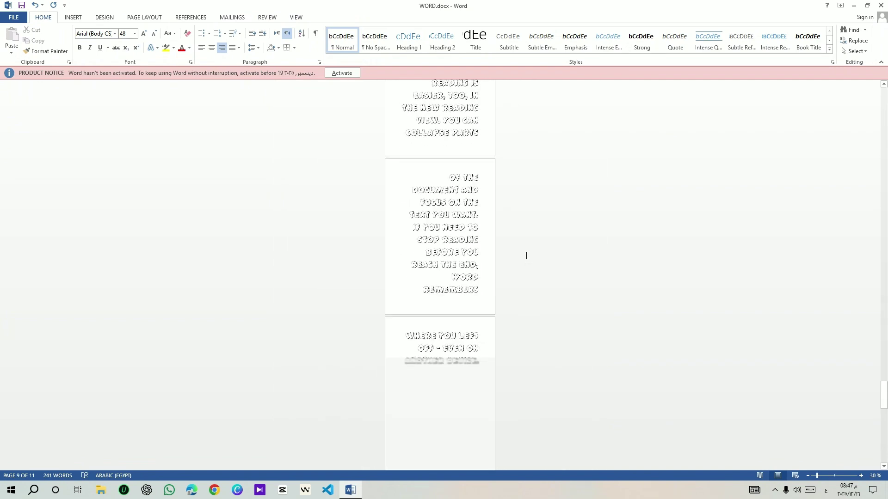
{"action": "scroll", "coordinate": [509, 250], "scroll_direction": "up", "scroll_amount": 5}
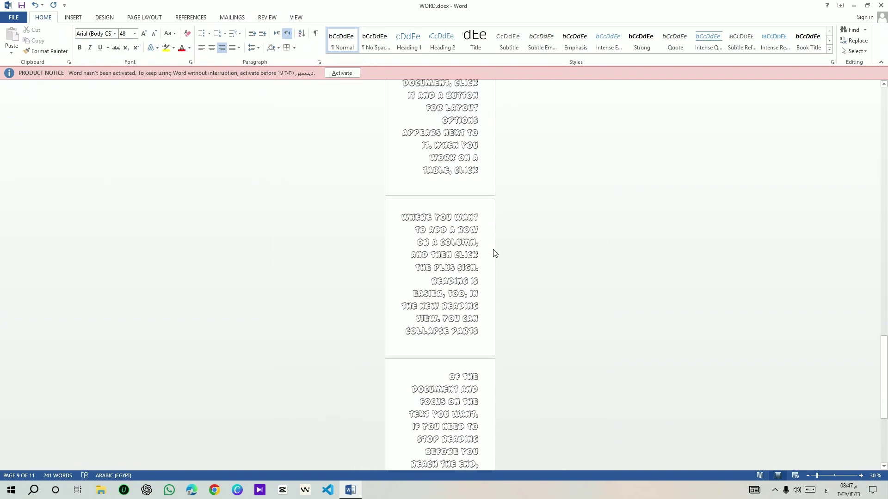
{"action": "scroll", "coordinate": [460, 240], "scroll_direction": "up", "scroll_amount": 4}
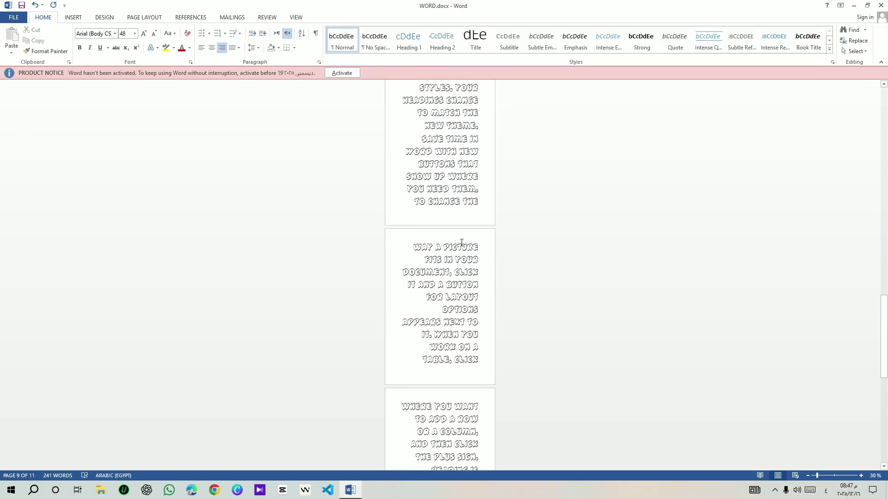
{"action": "scroll", "coordinate": [462, 243], "scroll_direction": "up", "scroll_amount": 2}
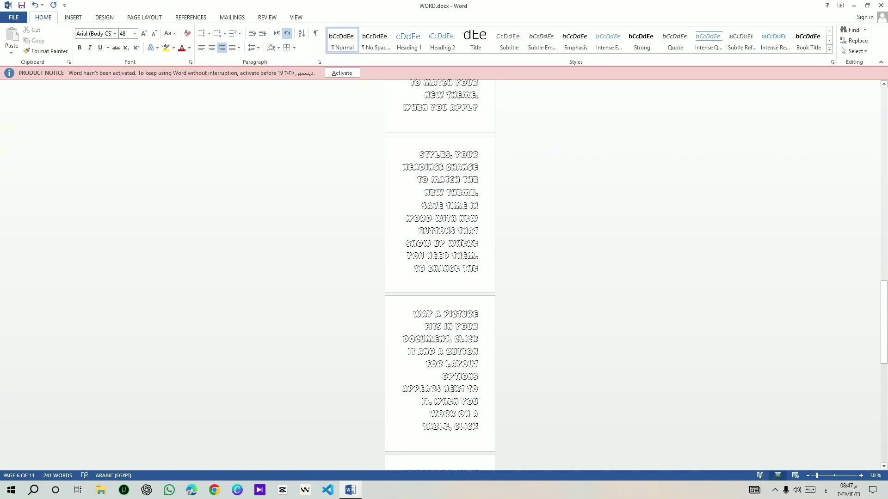
{"action": "scroll", "coordinate": [461, 243], "scroll_direction": "up", "scroll_amount": 3}
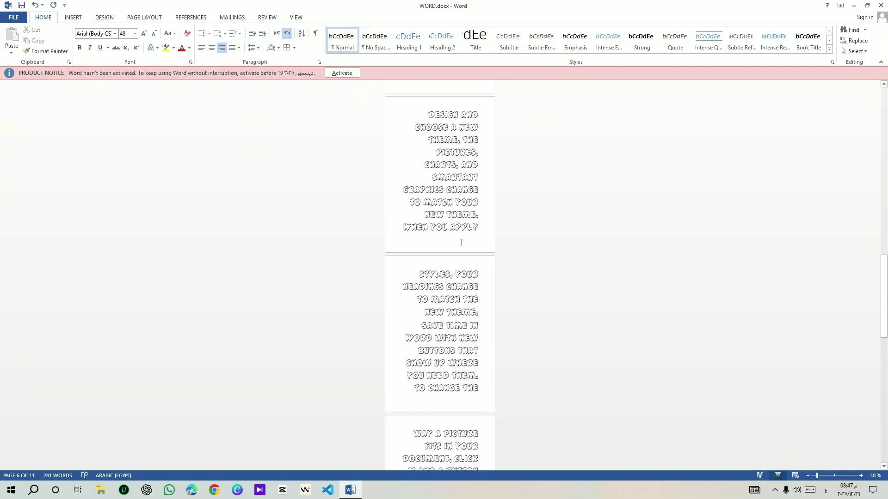
{"action": "scroll", "coordinate": [461, 242], "scroll_direction": "up", "scroll_amount": 5}
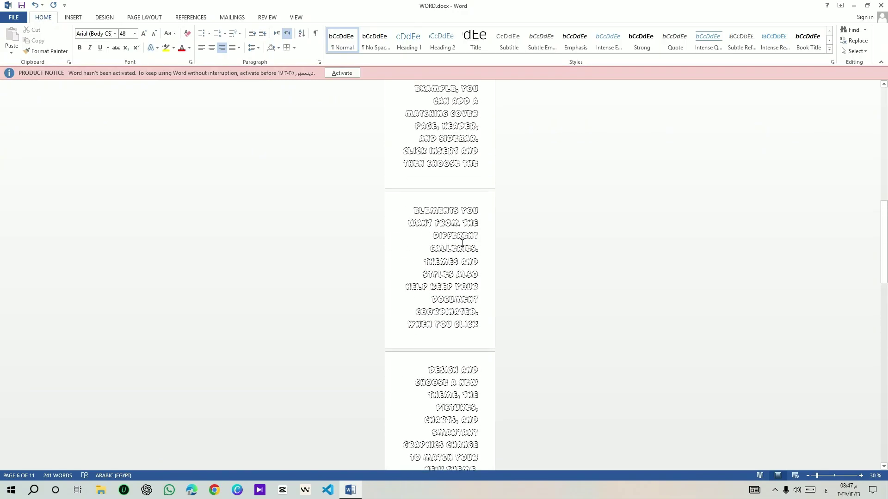
{"action": "scroll", "coordinate": [486, 245], "scroll_direction": "up", "scroll_amount": 3, "text": "ctrl"}
{"action": "scroll", "coordinate": [486, 245], "scroll_direction": "up", "scroll_amount": 8}
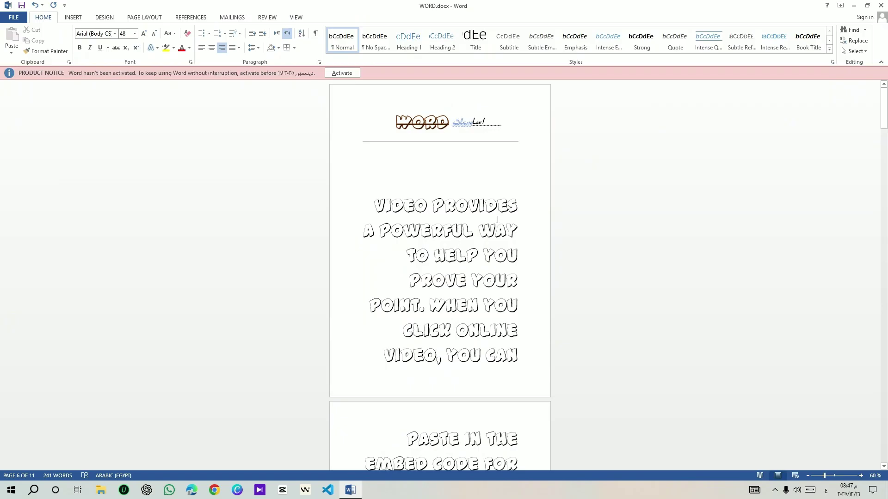
Set the font of the entire document to the theme body font Arial.
{"action": "left_click", "coordinate": [453, 216]}
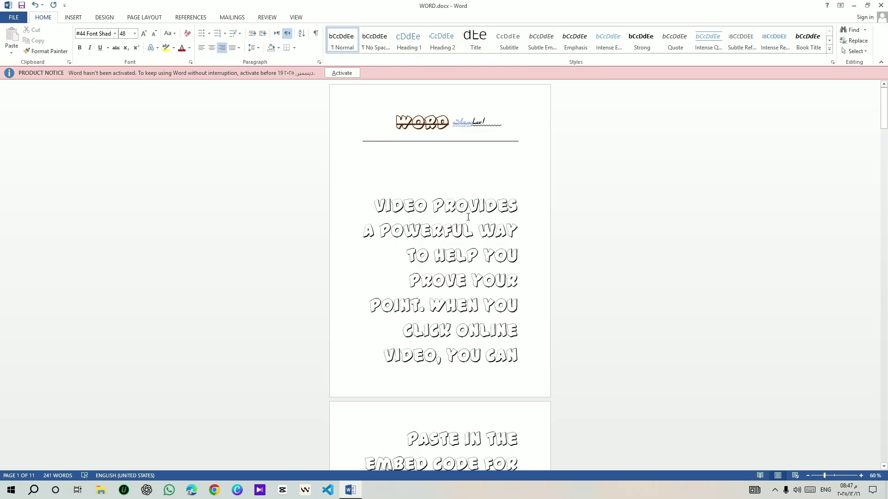
{"action": "key", "text": "ctrl+a"}
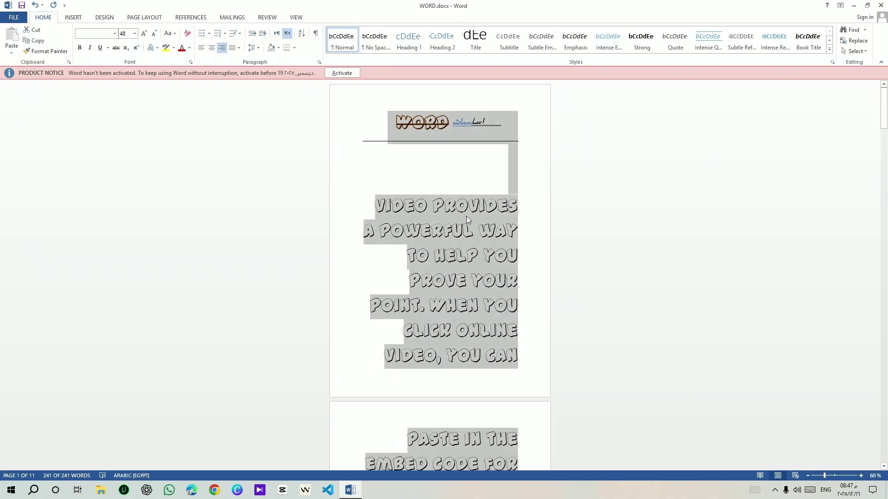
{"action": "left_click", "coordinate": [117, 34]}
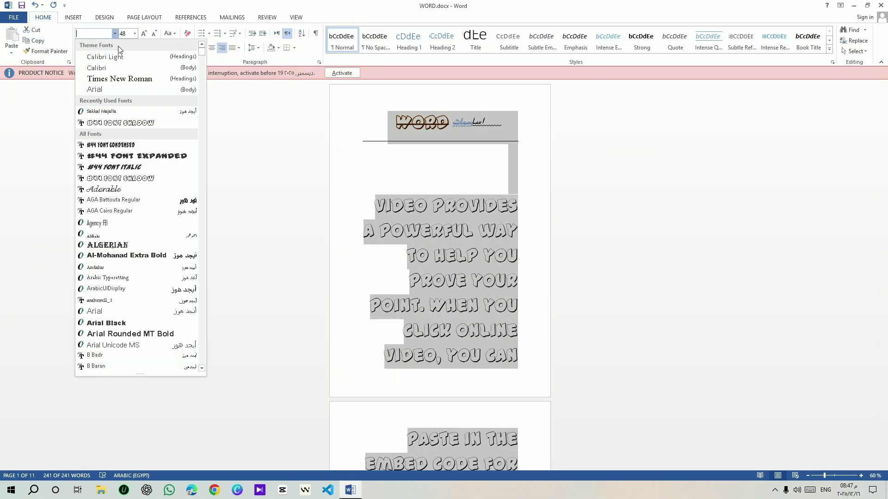
{"action": "left_click", "coordinate": [126, 90]}
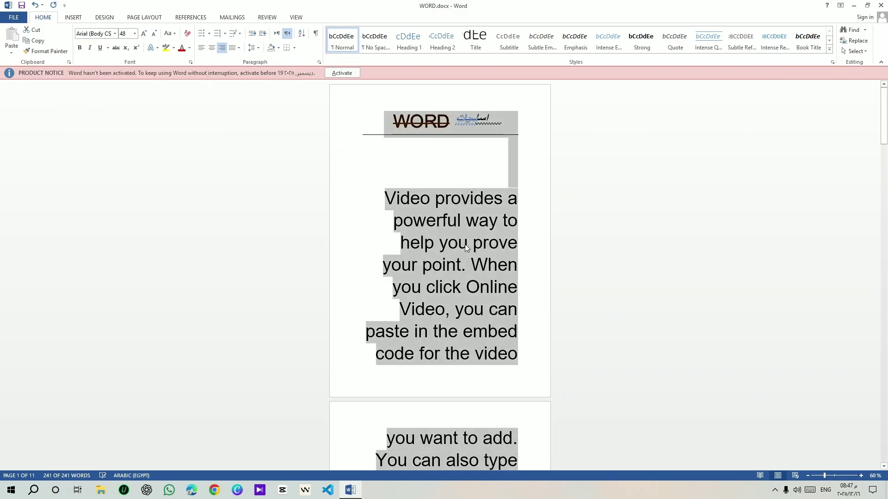
{"action": "left_click", "coordinate": [496, 228]}
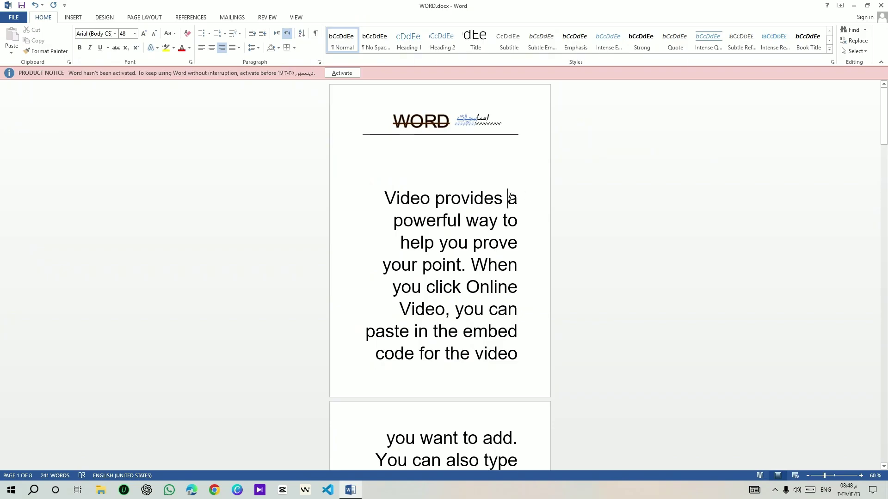
Align all of the document's text to the left.
{"action": "key", "text": "ctrl+a"}
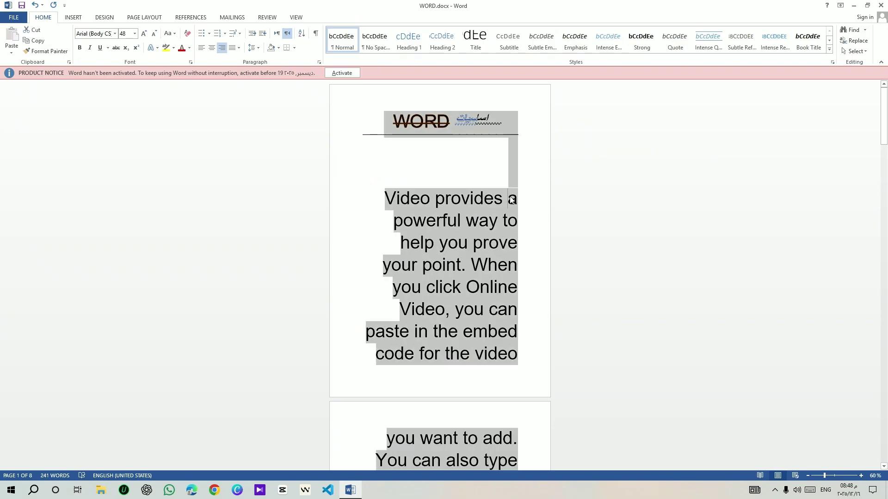
{"action": "left_click", "coordinate": [202, 51]}
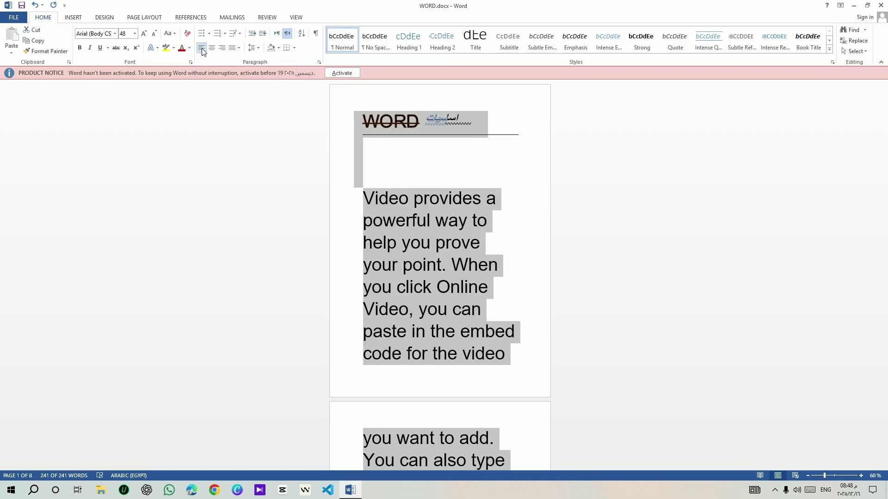
{"action": "left_click", "coordinate": [416, 179]}
{"action": "left_click", "coordinate": [438, 196]}
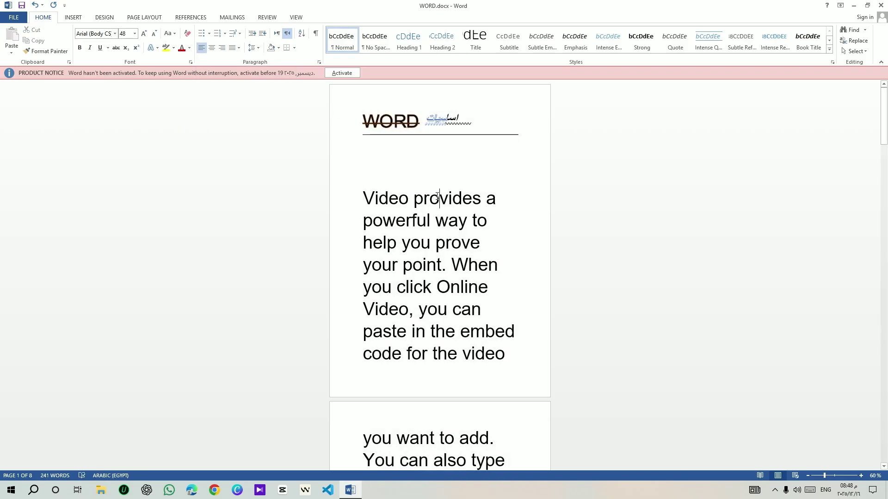
Open the header area of the first page for editing.
{"action": "scroll", "coordinate": [437, 196], "scroll_direction": "down", "scroll_amount": 3}
{"action": "scroll", "coordinate": [435, 191], "scroll_direction": "up", "scroll_amount": 3}
{"action": "scroll", "coordinate": [435, 192], "scroll_direction": "down", "scroll_amount": 4}
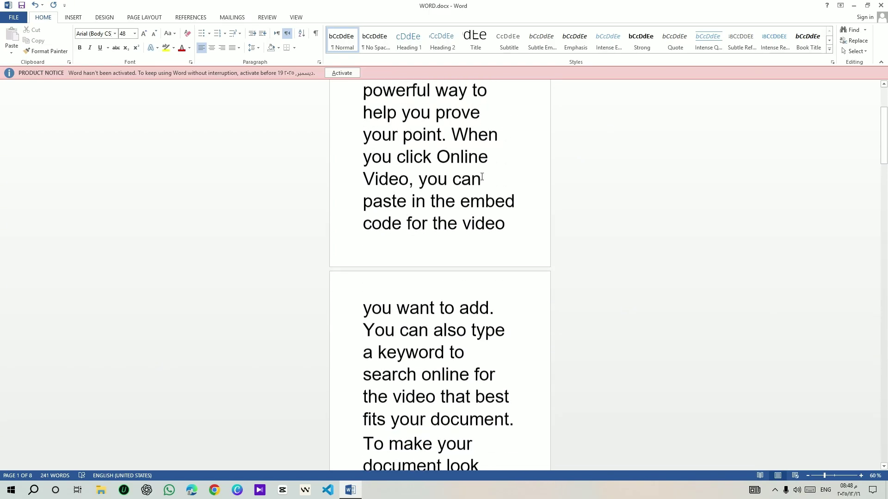
{"action": "scroll", "coordinate": [481, 177], "scroll_direction": "up", "scroll_amount": 4}
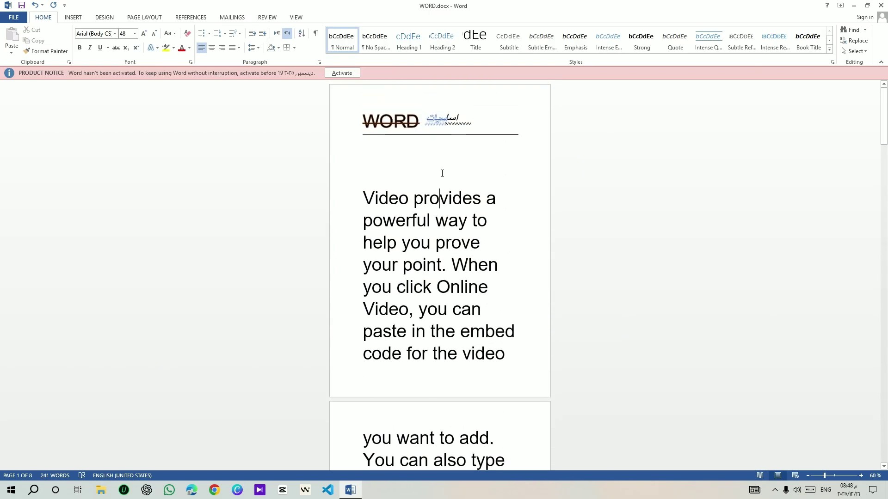
{"action": "double_click", "coordinate": [444, 103]}
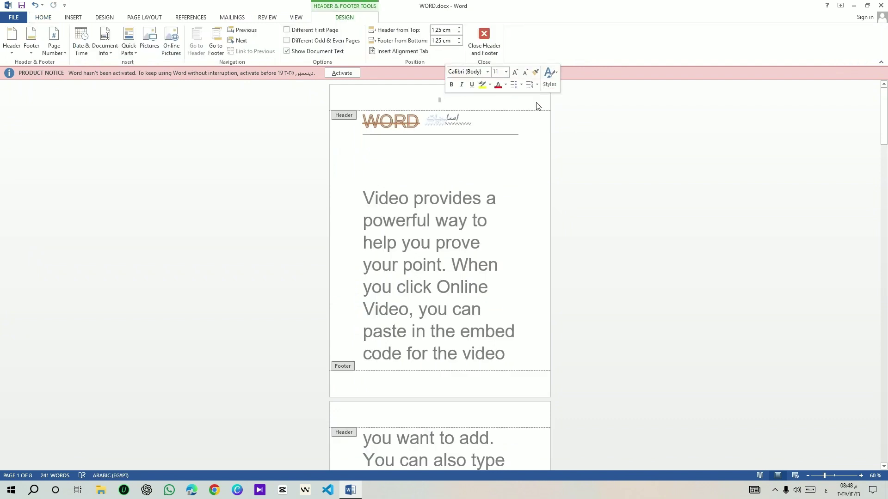
{"action": "left_click", "coordinate": [517, 101]}
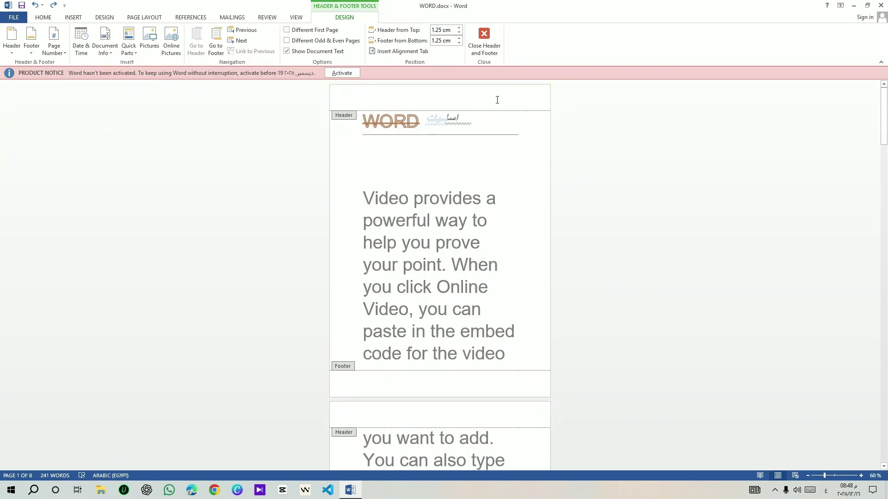
Check the page number inserted in the body below the heading and whether the following pages are numbered.
{"action": "scroll", "coordinate": [472, 134], "scroll_direction": "down", "scroll_amount": 1}
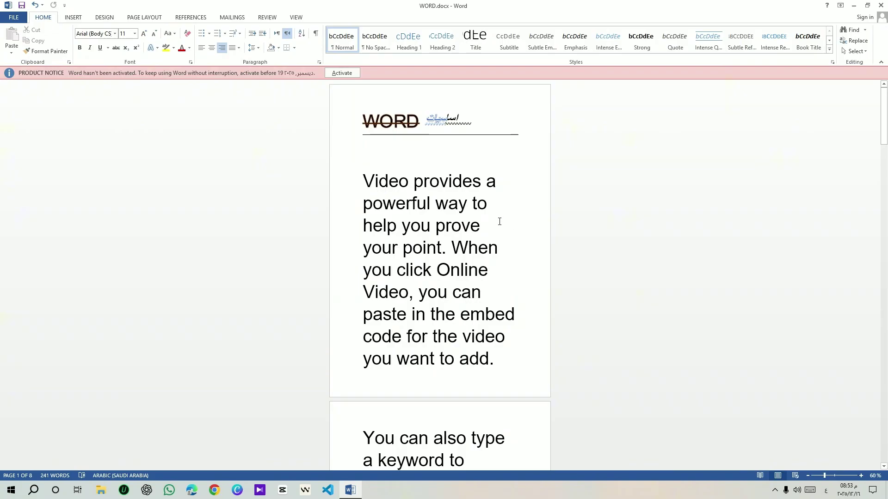
{"action": "scroll", "coordinate": [462, 198], "scroll_direction": "down", "scroll_amount": 3}
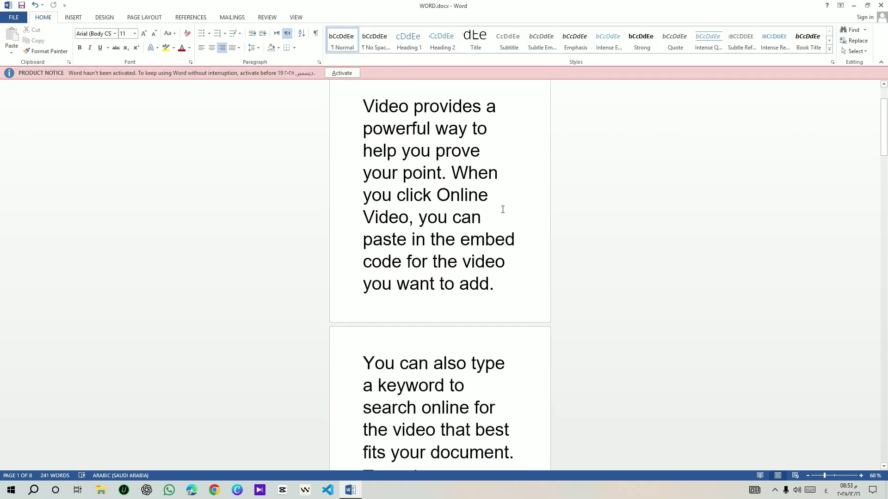
{"action": "scroll", "coordinate": [497, 219], "scroll_direction": "down", "scroll_amount": 1}
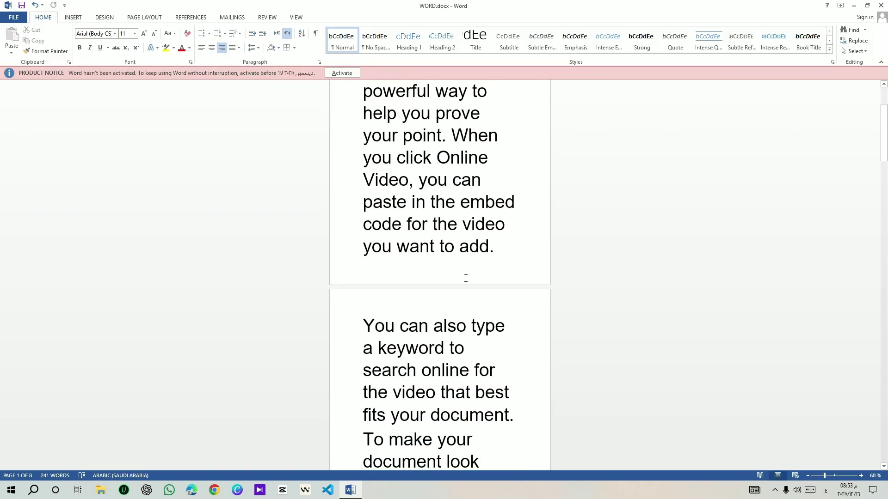
{"action": "scroll", "coordinate": [487, 224], "scroll_direction": "up", "scroll_amount": 3}
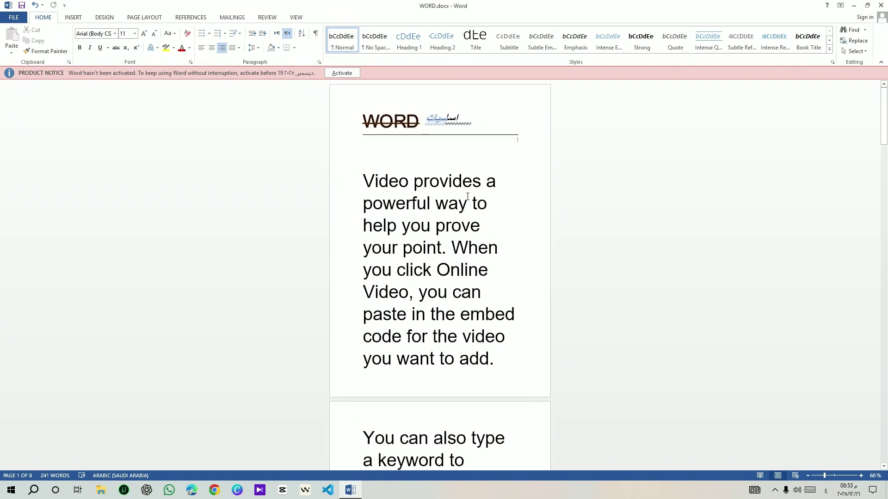
{"action": "scroll", "coordinate": [467, 196], "scroll_direction": "down", "scroll_amount": 14}
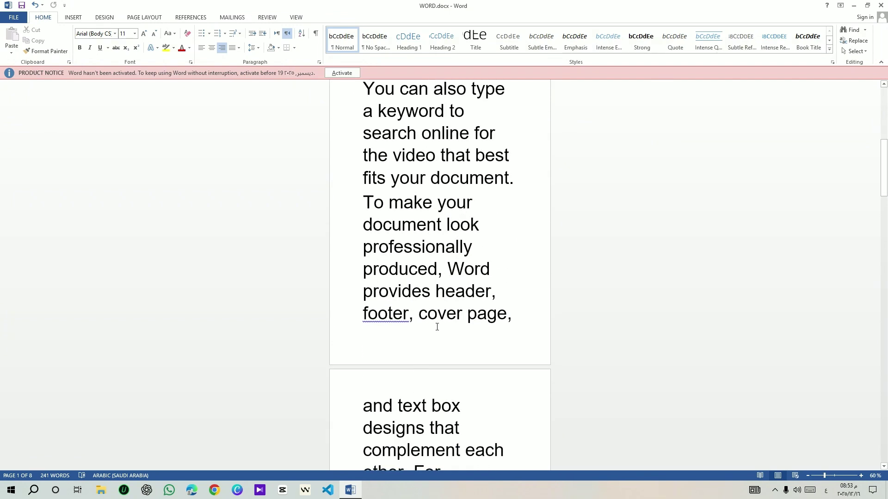
{"action": "scroll", "coordinate": [437, 327], "scroll_direction": "down", "scroll_amount": 3}
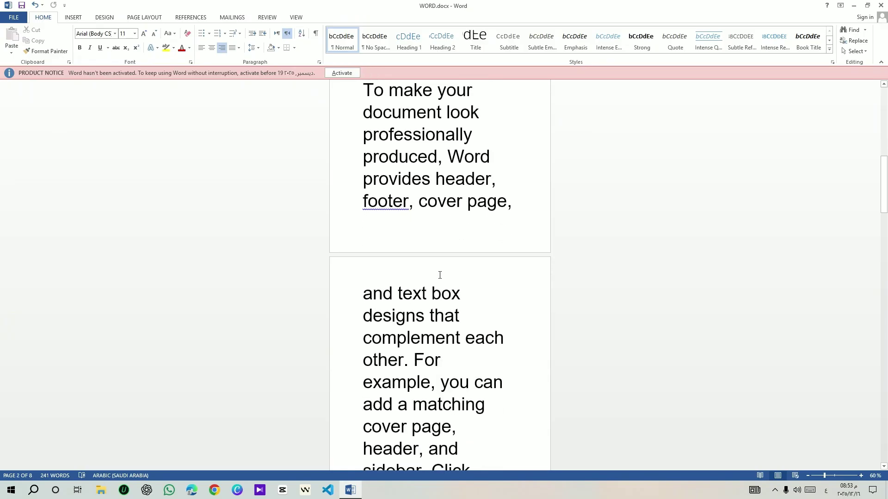
{"action": "scroll", "coordinate": [440, 275], "scroll_direction": "up", "scroll_amount": 10}
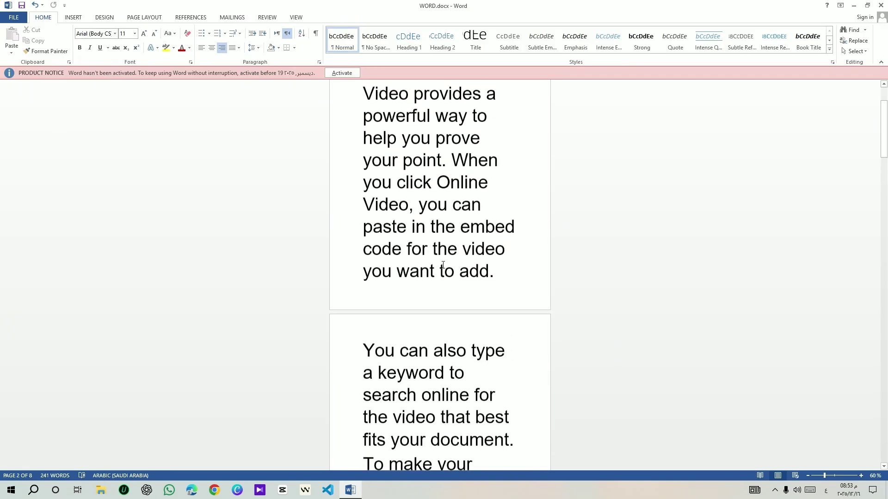
{"action": "scroll", "coordinate": [443, 265], "scroll_direction": "up", "scroll_amount": 3}
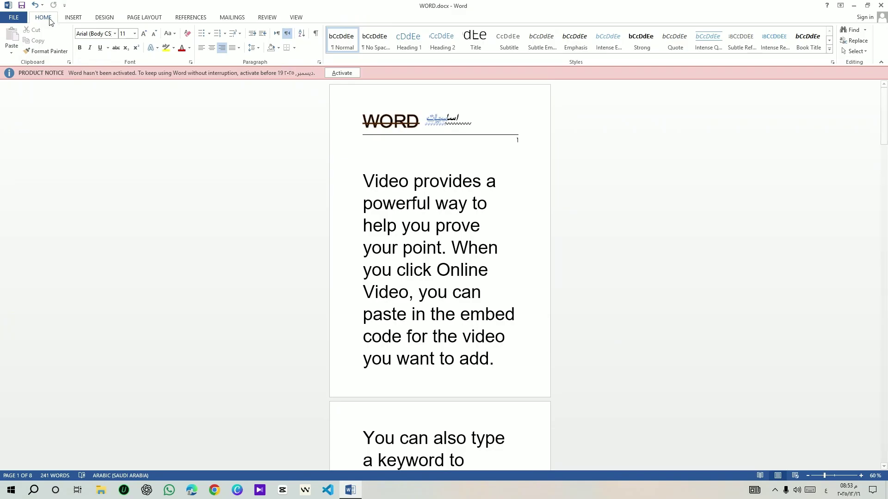
Undo the page number inserted below the heading and add a Thick Line page number at the bottom of the pages.
{"action": "left_click", "coordinate": [73, 17]}
{"action": "key", "text": "ctrl+z"}
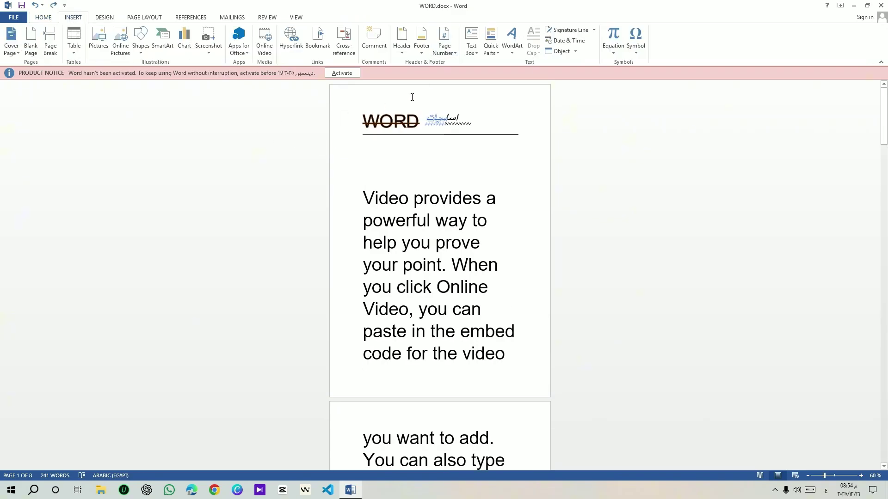
{"action": "left_click", "coordinate": [447, 45]}
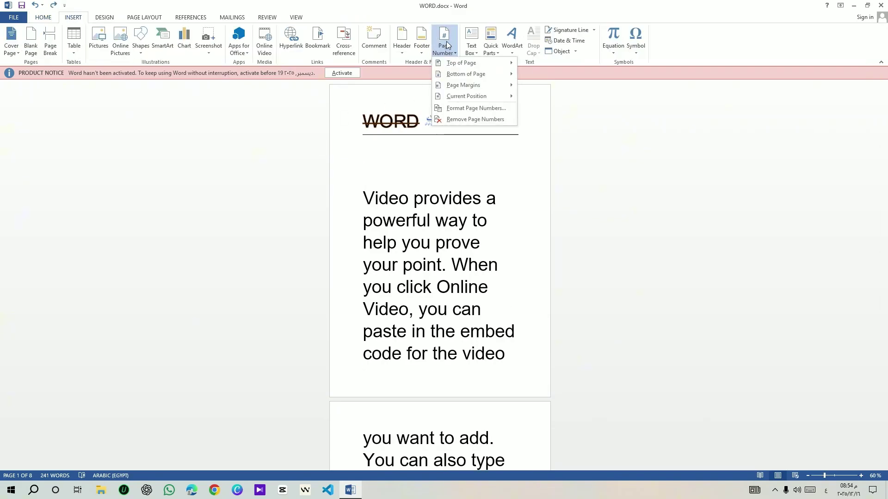
{"action": "mouse_move", "coordinate": [457, 75]}
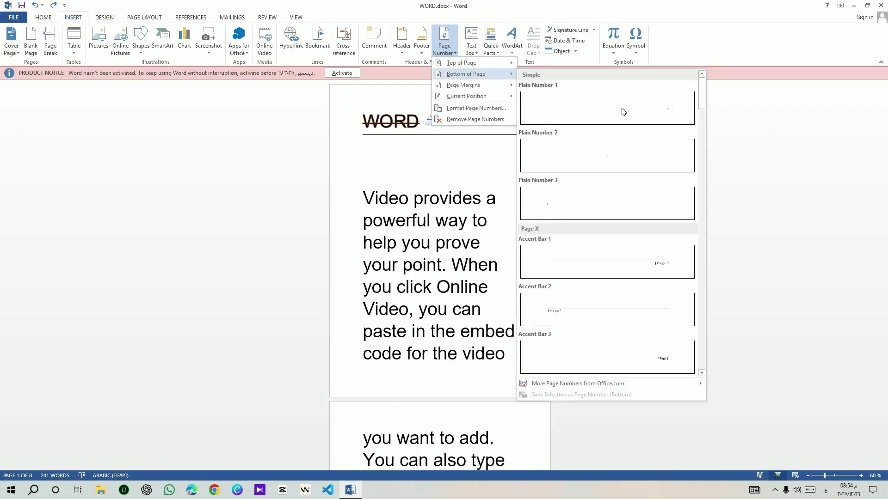
{"action": "scroll", "coordinate": [616, 153], "scroll_direction": "down", "scroll_amount": 10}
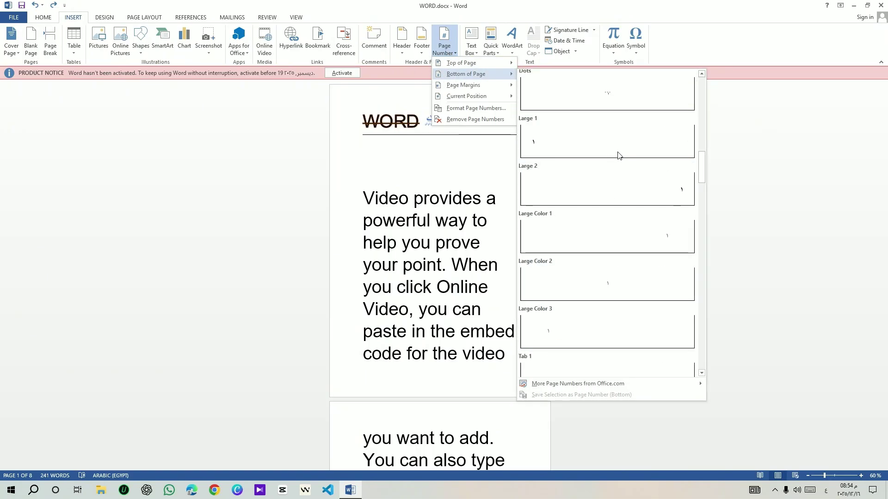
{"action": "scroll", "coordinate": [614, 173], "scroll_direction": "up", "scroll_amount": 3}
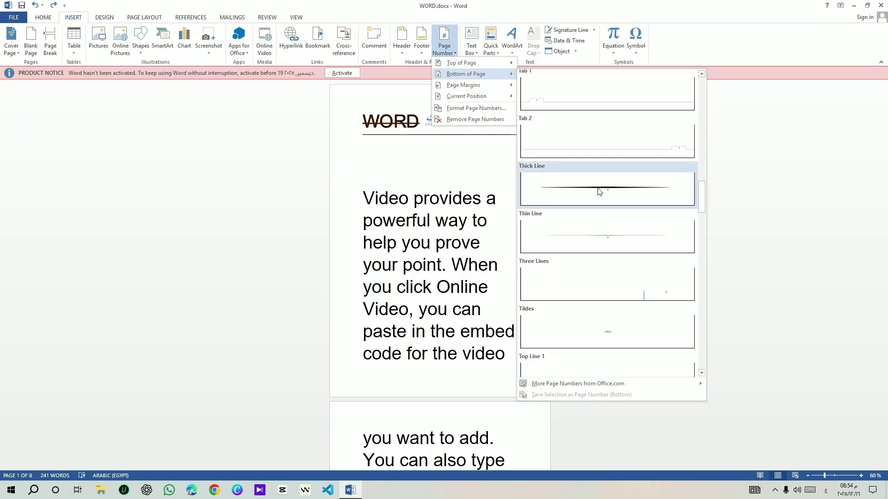
{"action": "left_click", "coordinate": [612, 188]}
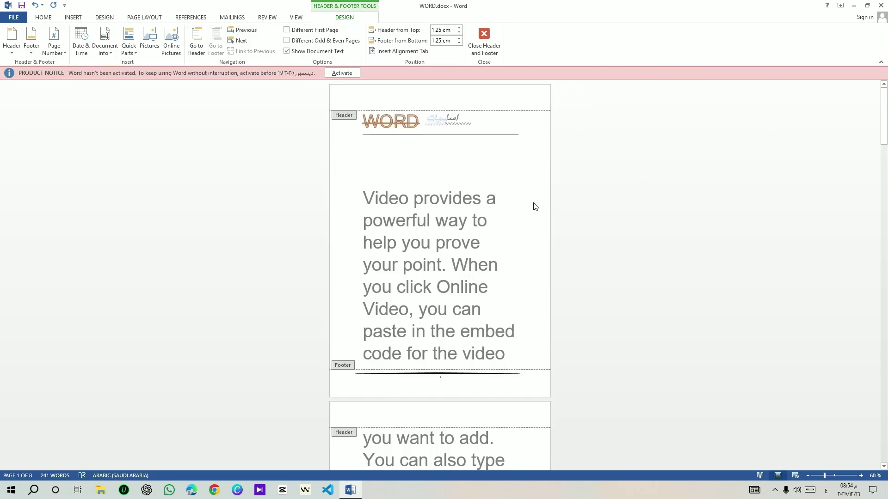
{"action": "scroll", "coordinate": [504, 204], "scroll_direction": "down", "scroll_amount": 5}
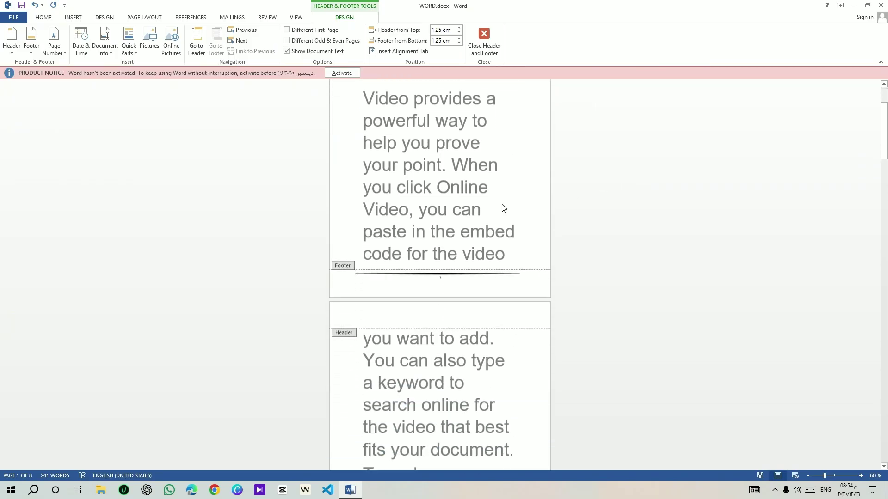
{"action": "scroll", "coordinate": [415, 193], "scroll_direction": "down", "scroll_amount": 9}
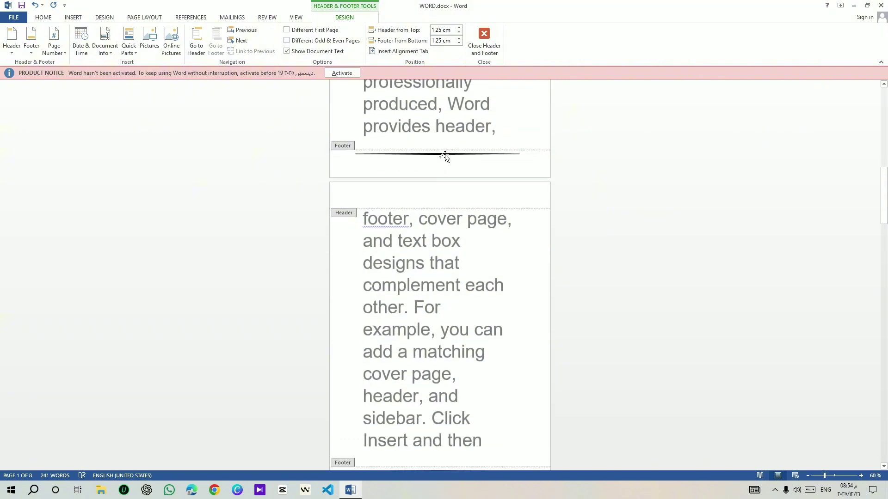
Check the page number and thick line in the footers of the following pages, and return to the start.
{"action": "scroll", "coordinate": [448, 189], "scroll_direction": "down", "scroll_amount": 7}
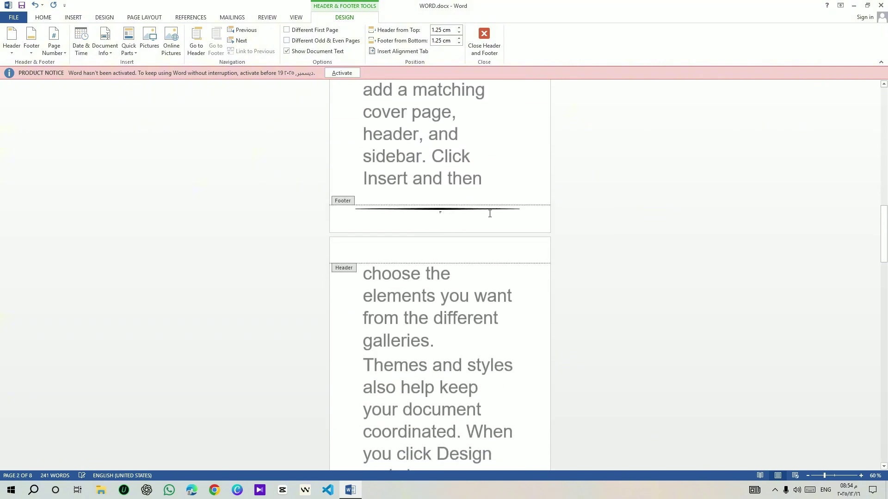
{"action": "scroll", "coordinate": [469, 230], "scroll_direction": "down", "scroll_amount": 10}
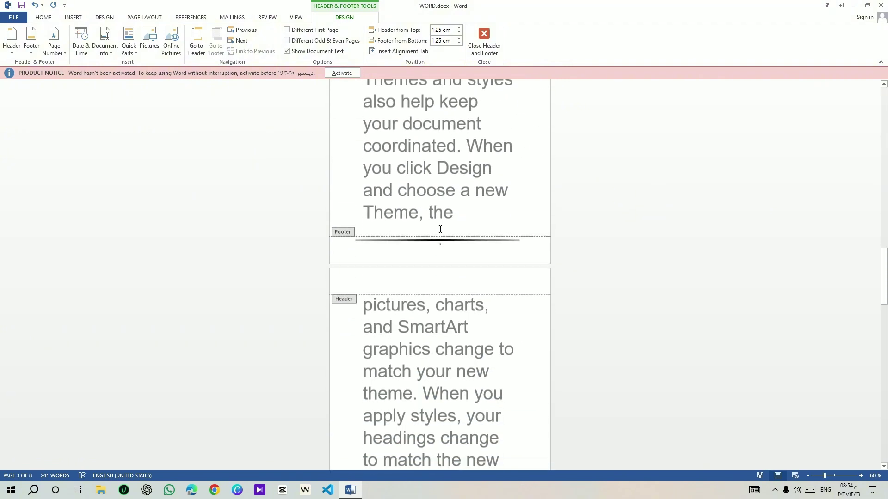
{"action": "scroll", "coordinate": [439, 221], "scroll_direction": "down", "scroll_amount": 17}
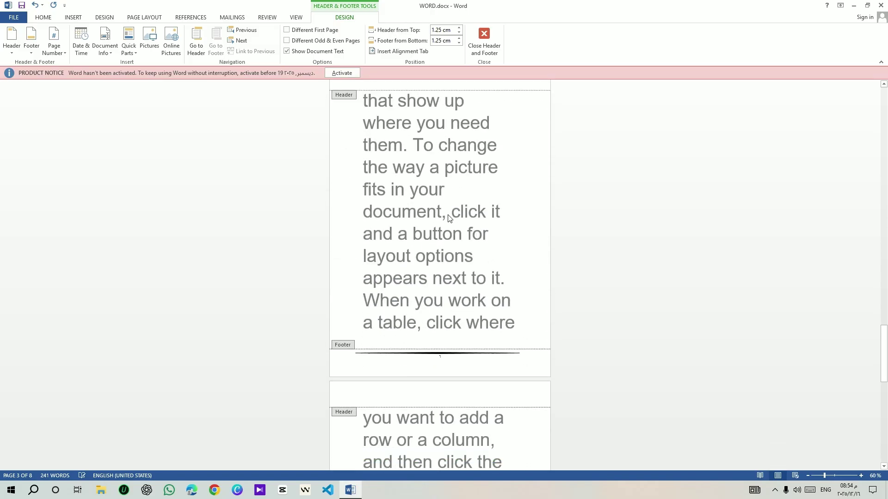
{"action": "scroll", "coordinate": [448, 216], "scroll_direction": "down", "scroll_amount": 4}
{"action": "scroll", "coordinate": [449, 217], "scroll_direction": "up", "scroll_amount": 17}
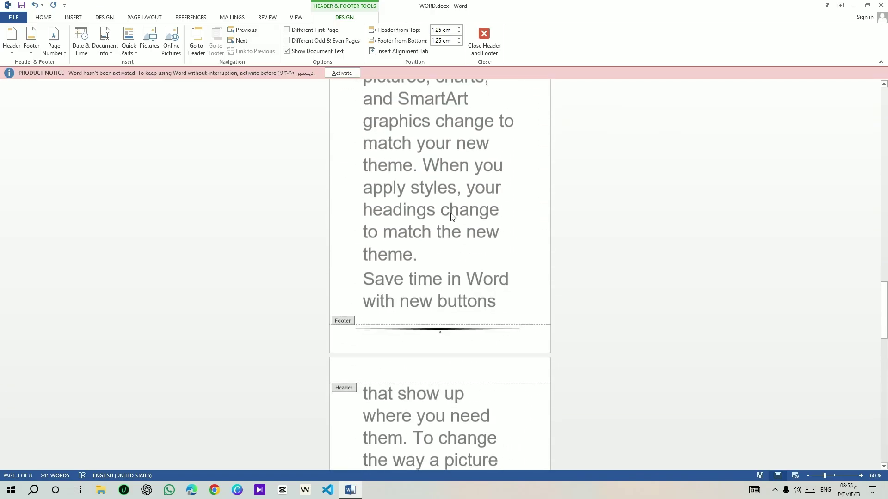
{"action": "scroll", "coordinate": [451, 214], "scroll_direction": "up", "scroll_amount": 5, "text": "ctrl"}
{"action": "scroll", "coordinate": [444, 257], "scroll_direction": "up", "scroll_amount": 10}
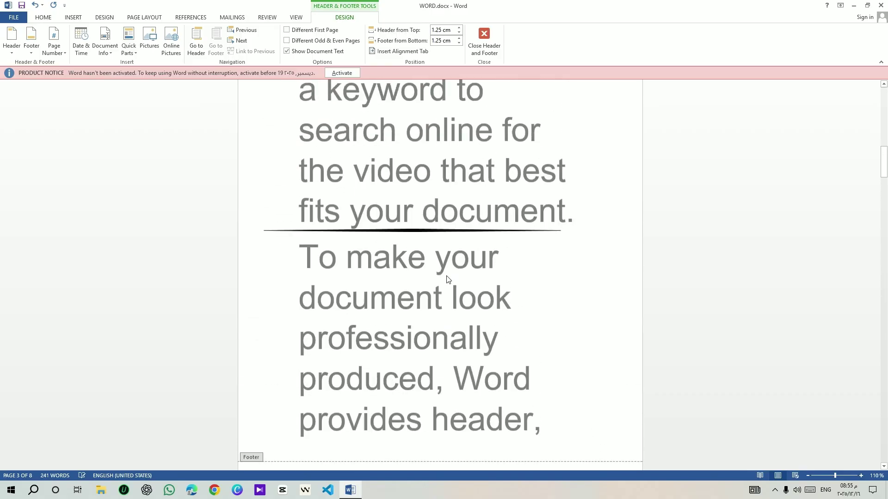
{"action": "scroll", "coordinate": [448, 259], "scroll_direction": "up", "scroll_amount": 8}
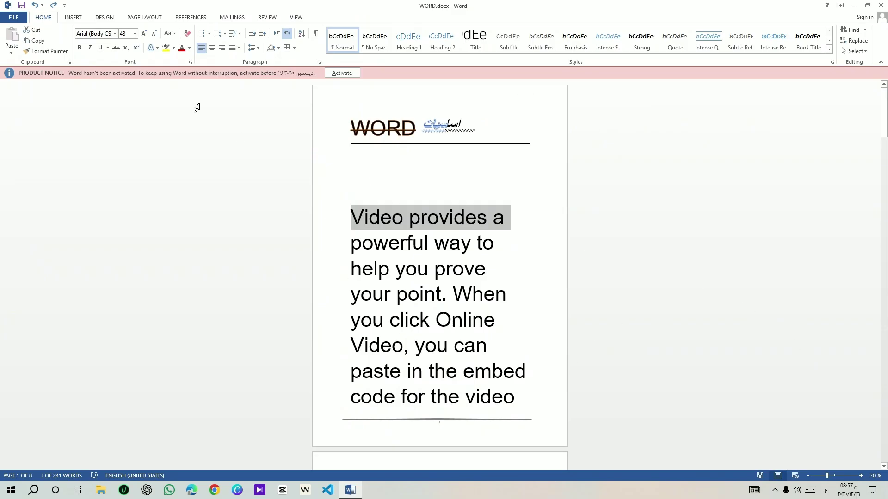
Set up a Box page border for the whole document with a 3 pt thick-and-thin line style.
{"action": "left_click", "coordinate": [103, 17]}
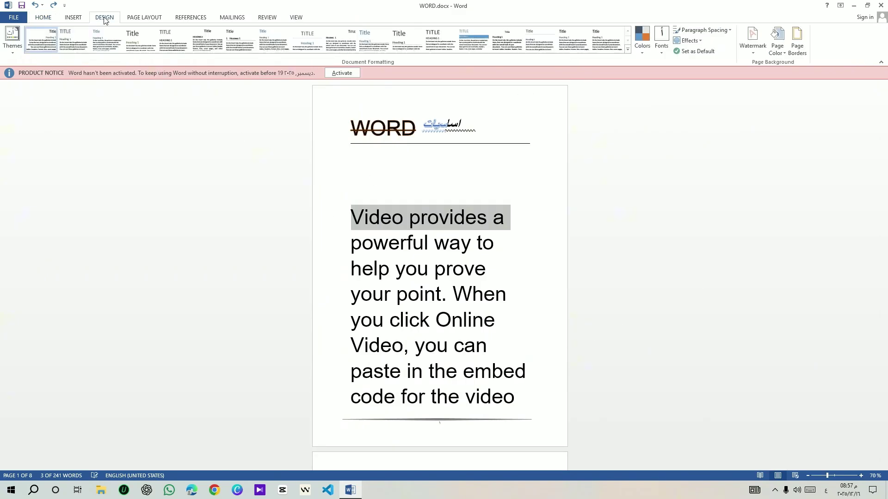
{"action": "left_click", "coordinate": [799, 48]}
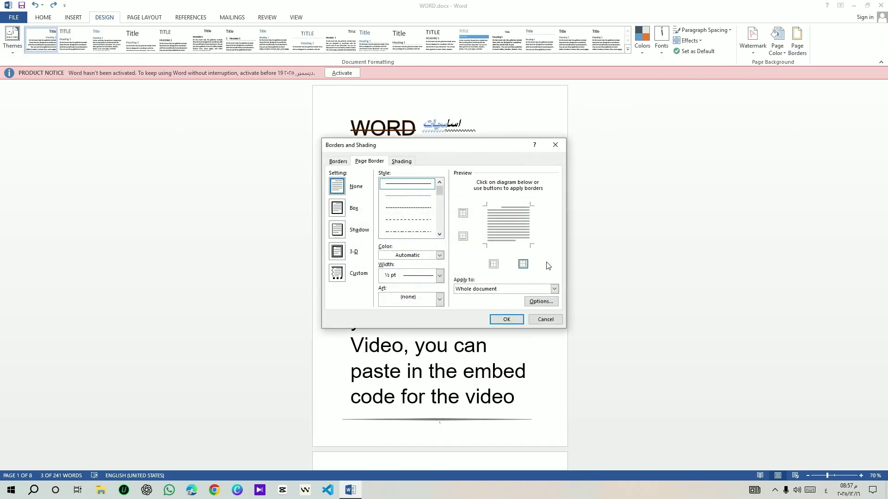
{"action": "left_click_drag", "start_coordinate": [449, 151], "coordinate": [491, 172]}
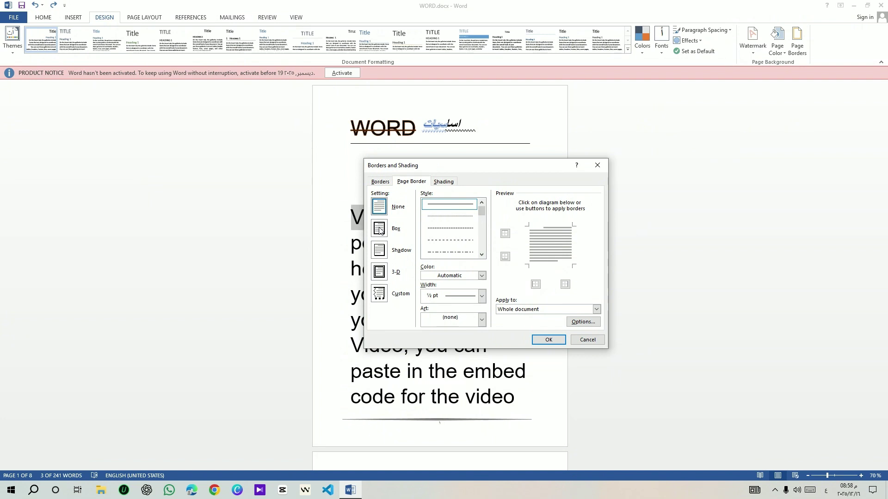
{"action": "left_click", "coordinate": [379, 229]}
{"action": "scroll", "coordinate": [458, 240], "scroll_direction": "down", "scroll_amount": 4}
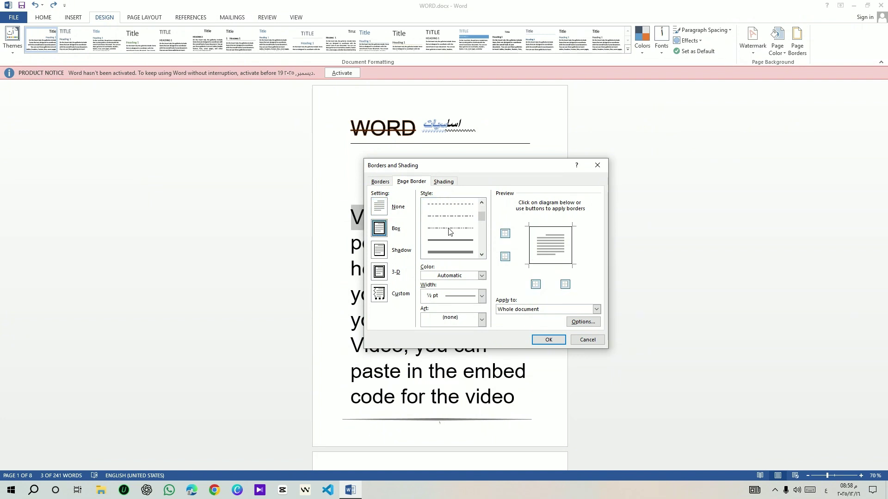
{"action": "scroll", "coordinate": [449, 233], "scroll_direction": "up", "scroll_amount": 1}
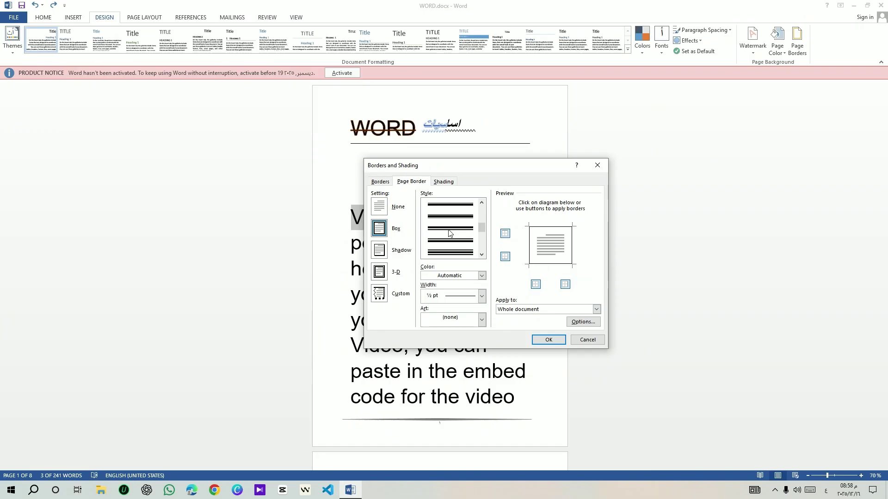
{"action": "scroll", "coordinate": [453, 233], "scroll_direction": "up", "scroll_amount": 1}
{"action": "left_click", "coordinate": [453, 229]}
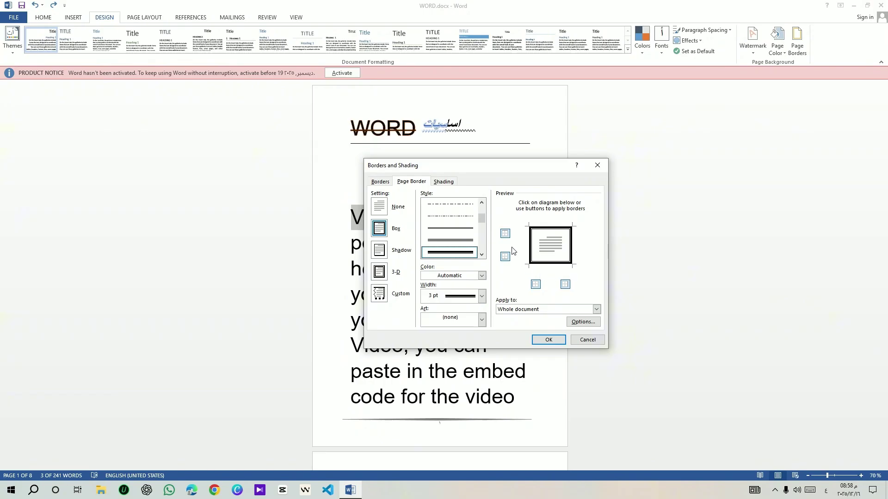
Try a 6 pt width for the page border, and set it back to 3 pt.
{"action": "left_click", "coordinate": [455, 296]}
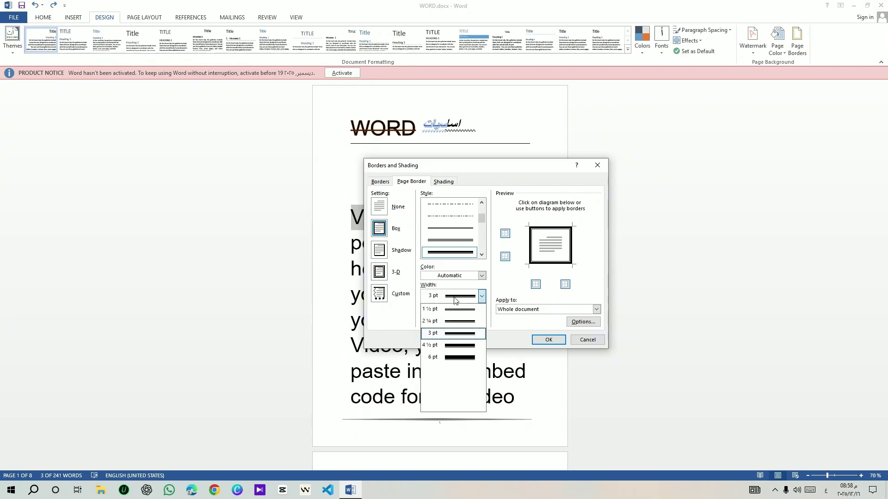
{"action": "left_click", "coordinate": [454, 357]}
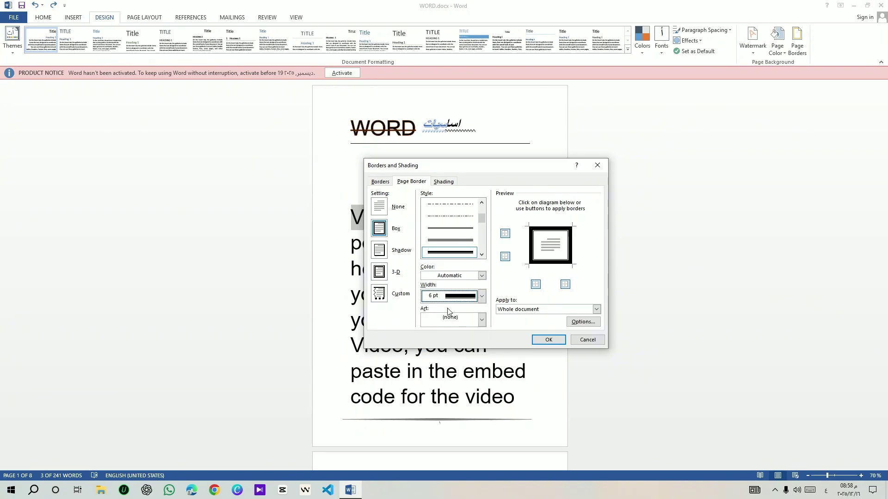
{"action": "left_click", "coordinate": [481, 296]}
{"action": "left_click", "coordinate": [444, 331]}
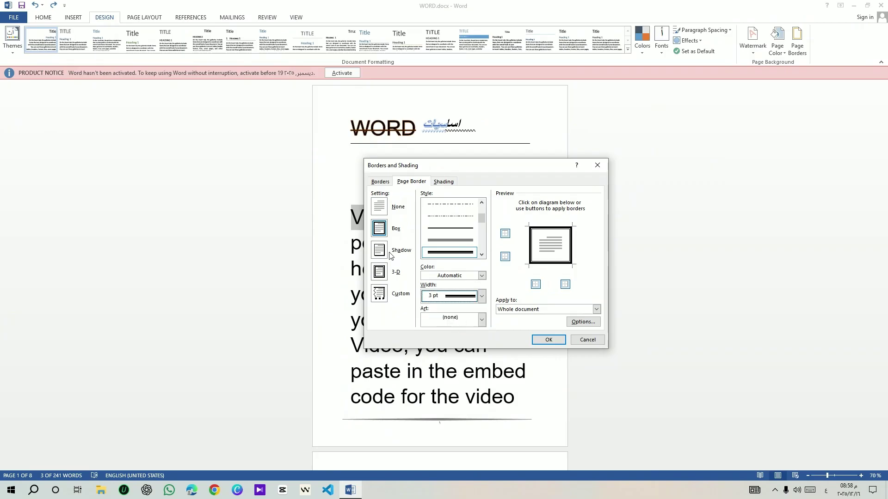
Apply the page border with the ½ pt double-line style and check it on the following pages.
{"action": "left_click", "coordinate": [459, 230]}
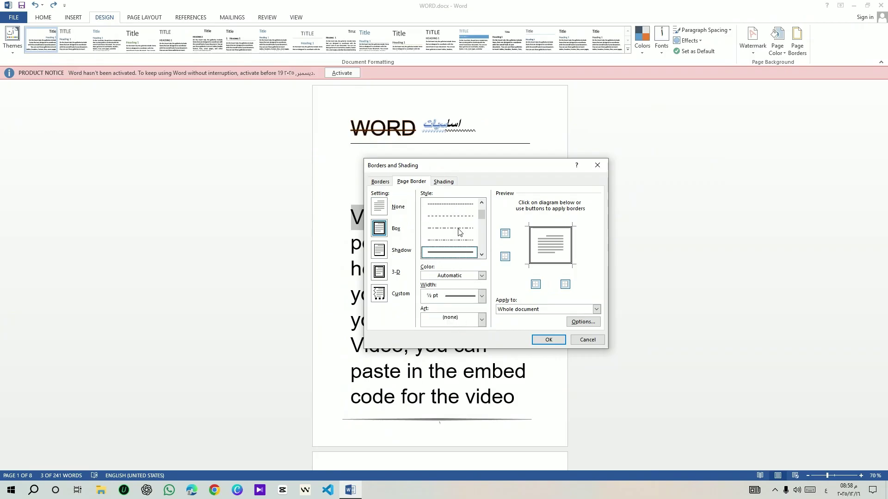
{"action": "left_click", "coordinate": [548, 339]}
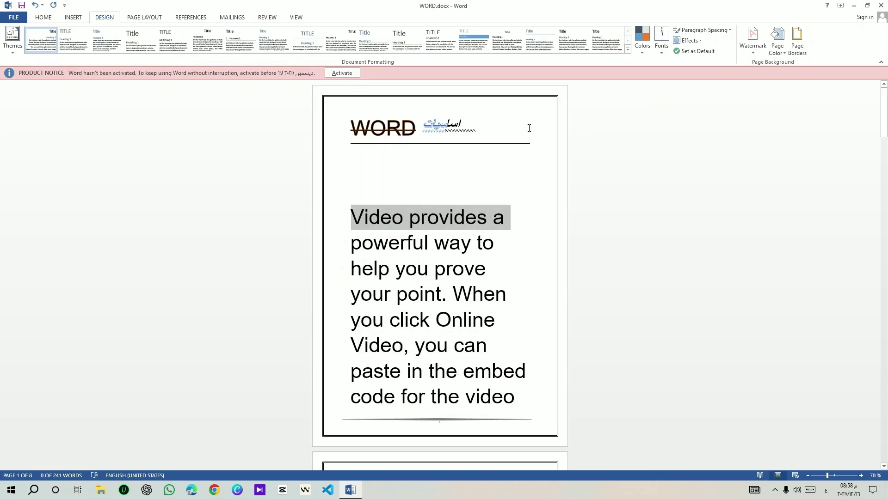
{"action": "scroll", "coordinate": [545, 261], "scroll_direction": "down", "scroll_amount": 10}
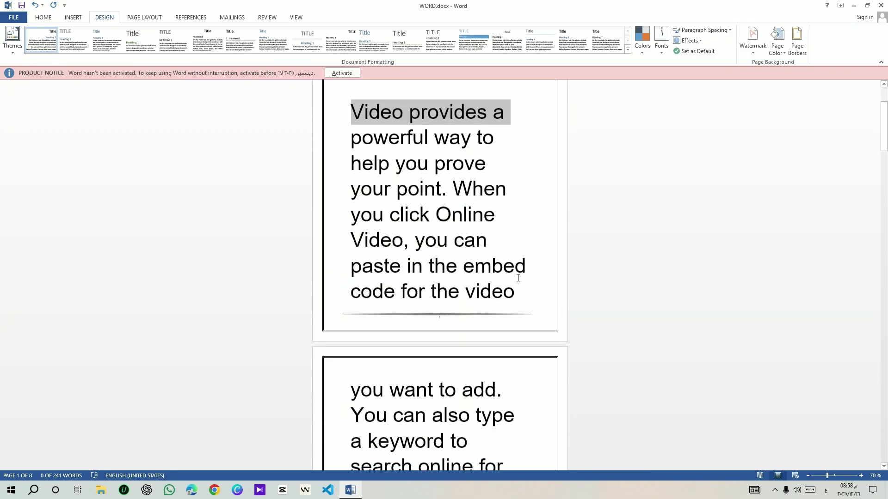
{"action": "scroll", "coordinate": [429, 177], "scroll_direction": "down", "scroll_amount": 2}
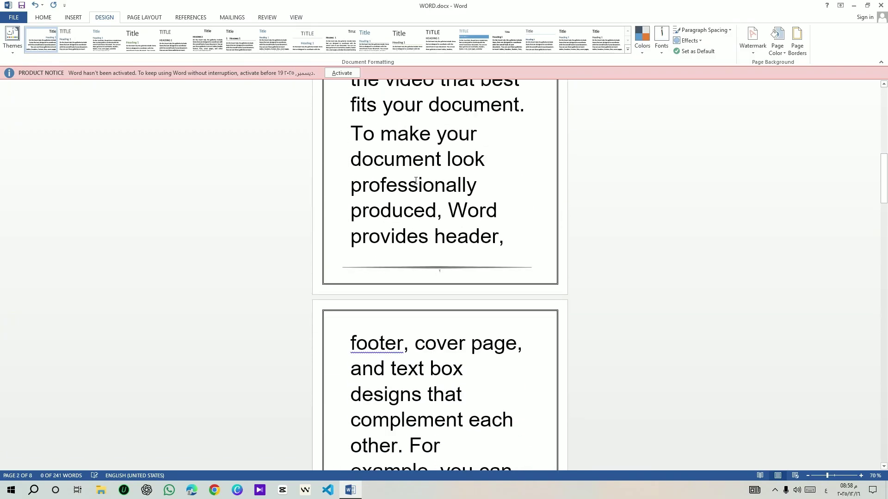
{"action": "scroll", "coordinate": [416, 181], "scroll_direction": "up", "scroll_amount": 6}
{"action": "scroll", "coordinate": [415, 181], "scroll_direction": "up", "scroll_amount": 4}
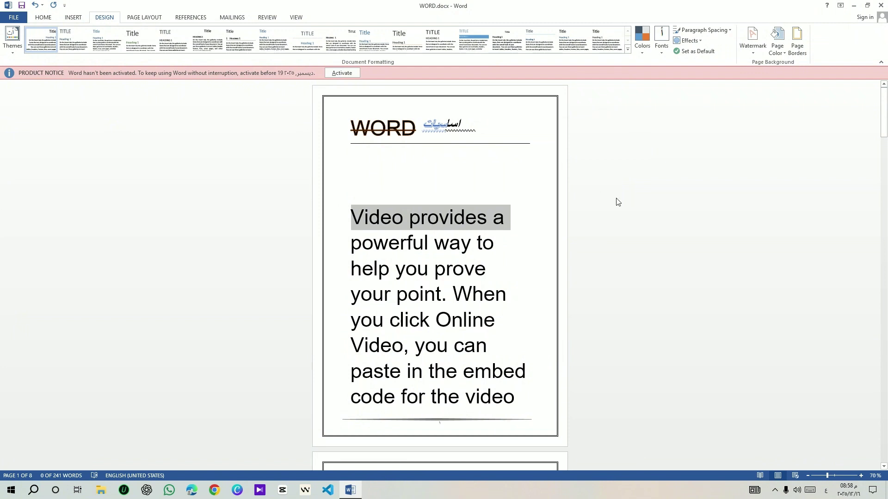
Open the page colour choices for the document background.
{"action": "left_click", "coordinate": [781, 50]}
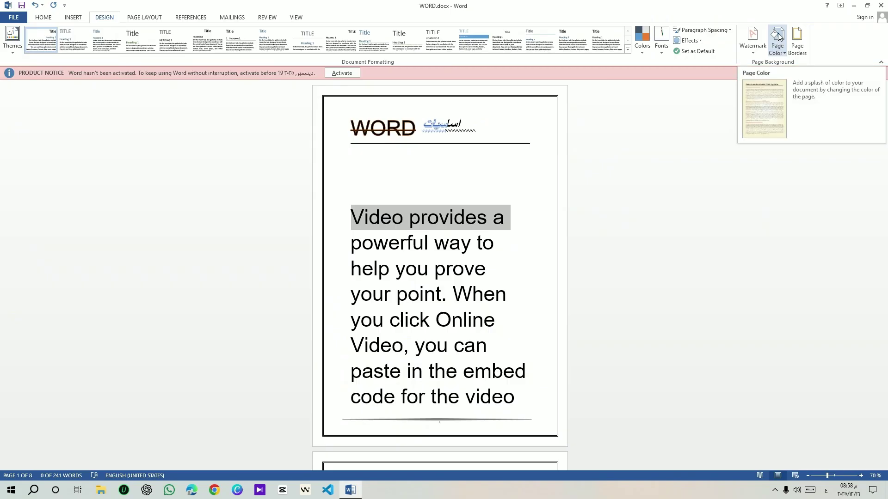
{"action": "left_click", "coordinate": [776, 44]}
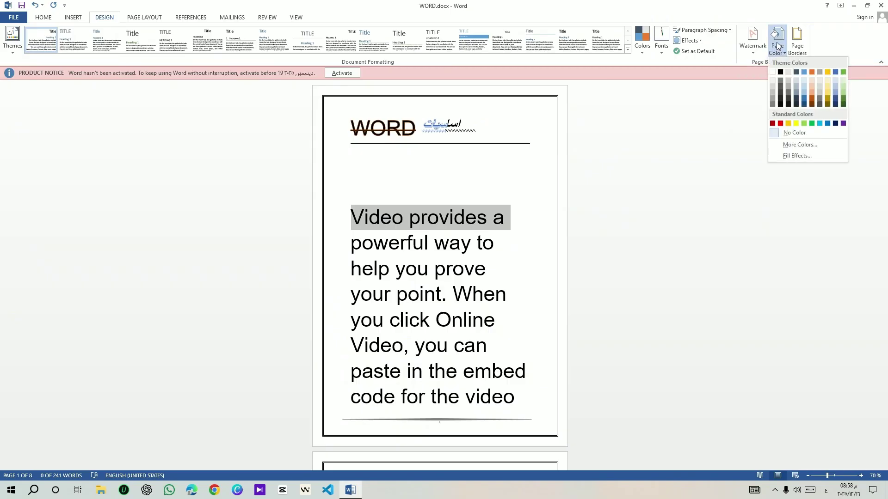
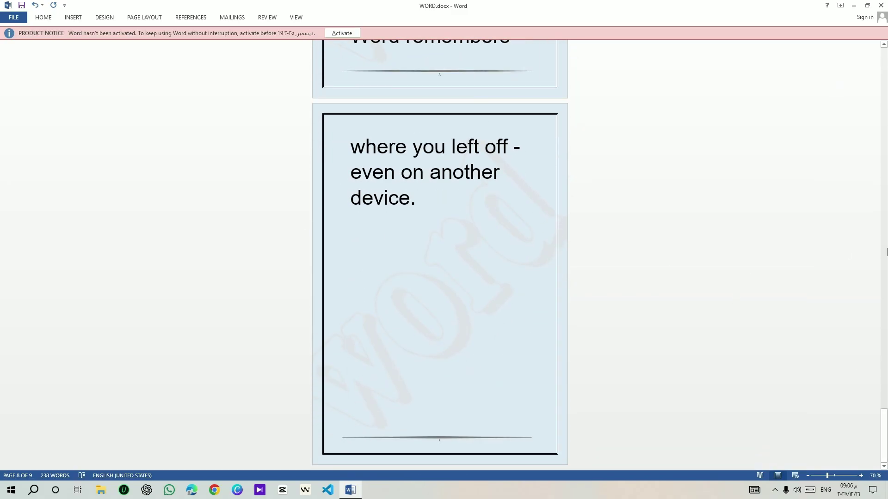
Return to the first page and delete the empty break below the heading.
{"action": "left_click_drag", "start_coordinate": [885, 420], "coordinate": [869, 39]}
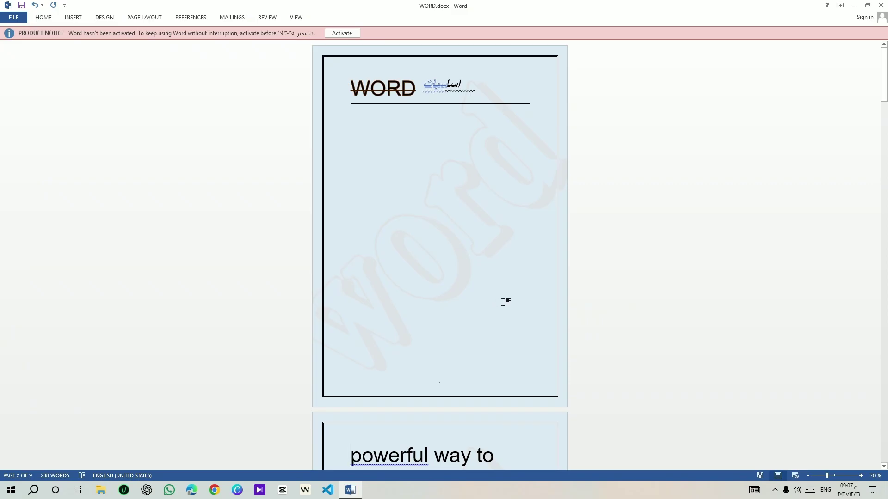
{"action": "double_click", "coordinate": [447, 267]}
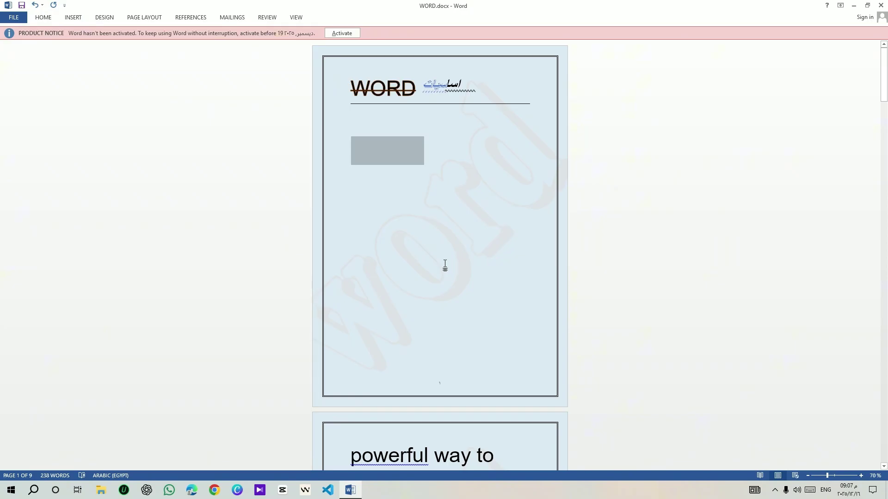
{"action": "key", "text": "Delete"}
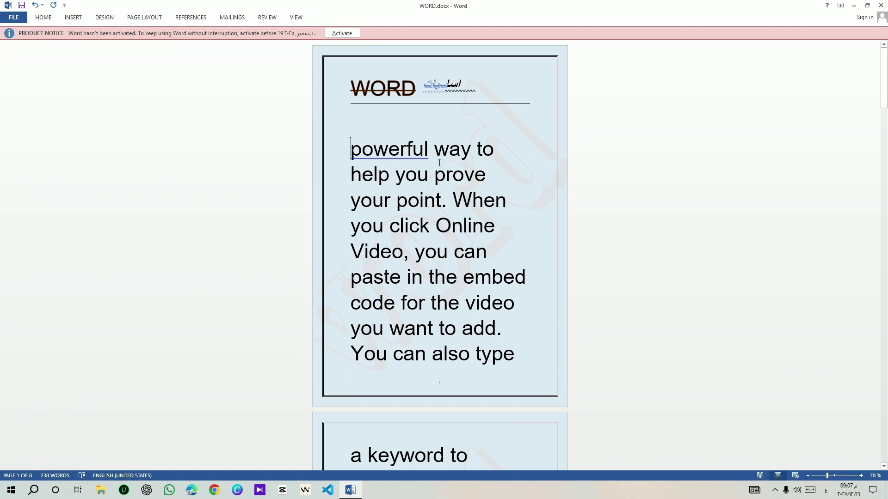
Insert a table with four columns and five rows on the empty last page.
{"action": "scroll", "coordinate": [439, 163], "scroll_direction": "down", "scroll_amount": 5}
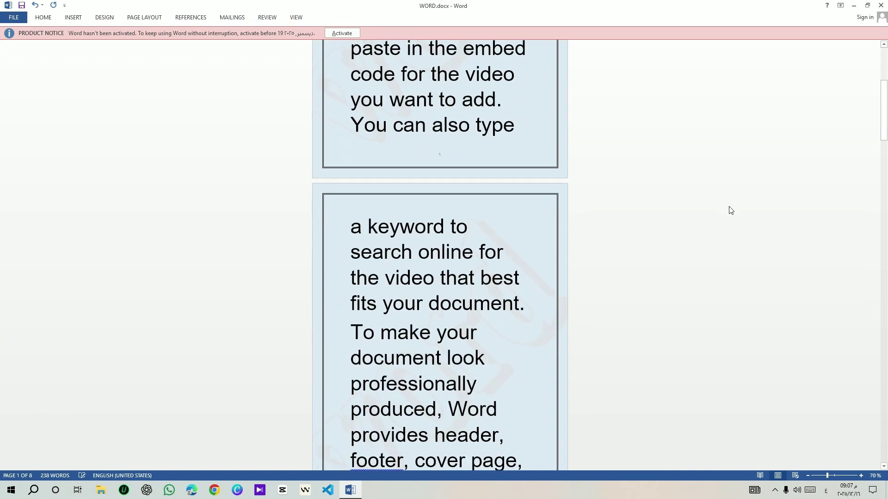
{"action": "left_click_drag", "start_coordinate": [885, 91], "coordinate": [886, 289]}
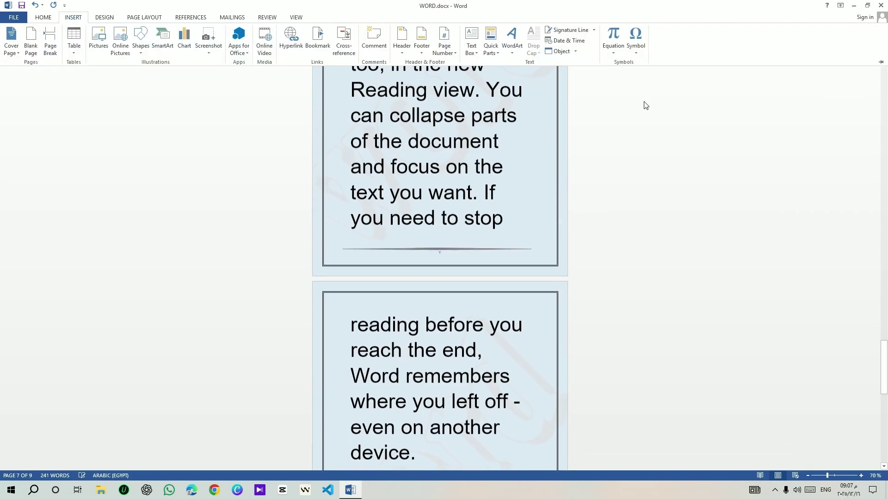
{"action": "scroll", "coordinate": [640, 106], "scroll_direction": "down", "scroll_amount": 6}
{"action": "scroll", "coordinate": [637, 107], "scroll_direction": "down", "scroll_amount": 5}
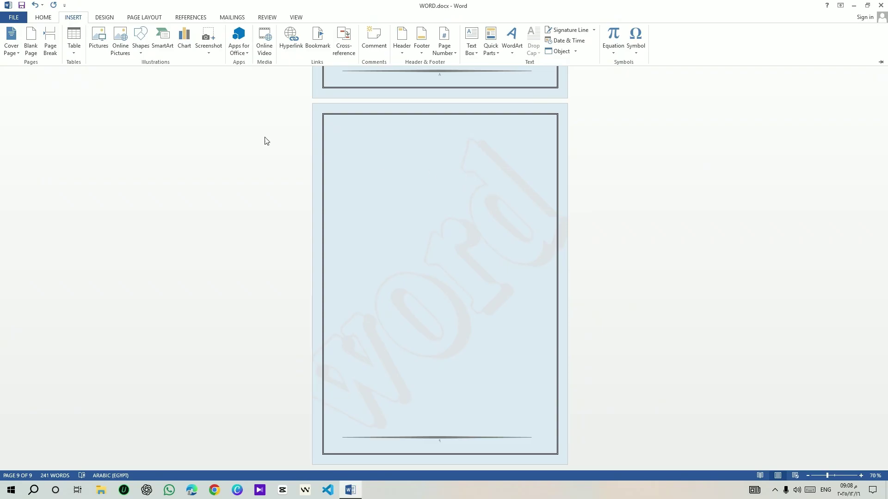
{"action": "left_click", "coordinate": [73, 41]}
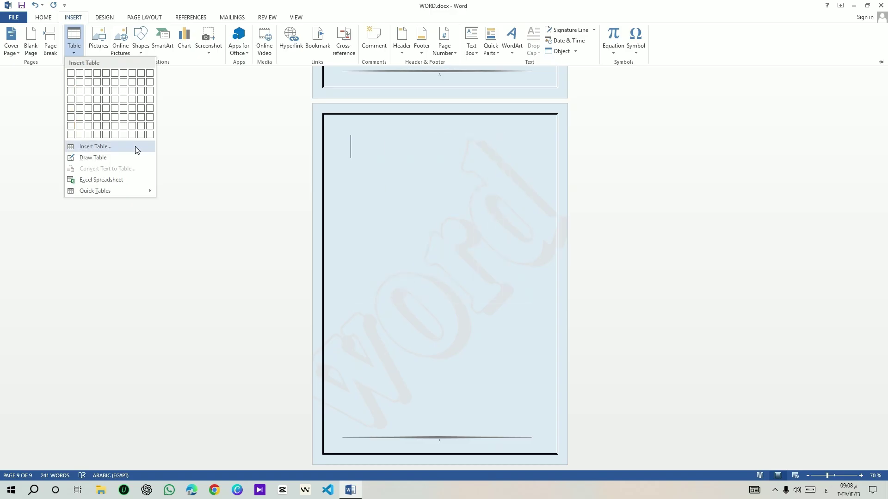
{"action": "left_click", "coordinate": [90, 147]}
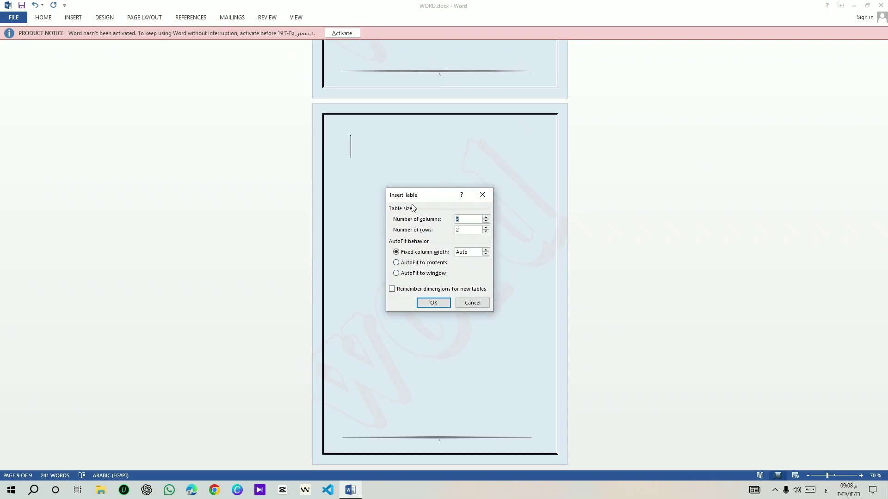
{"action": "left_click", "coordinate": [464, 228]}
{"action": "double_click", "coordinate": [465, 227]}
{"action": "type", "text": "6"}
{"action": "left_click", "coordinate": [433, 302]}
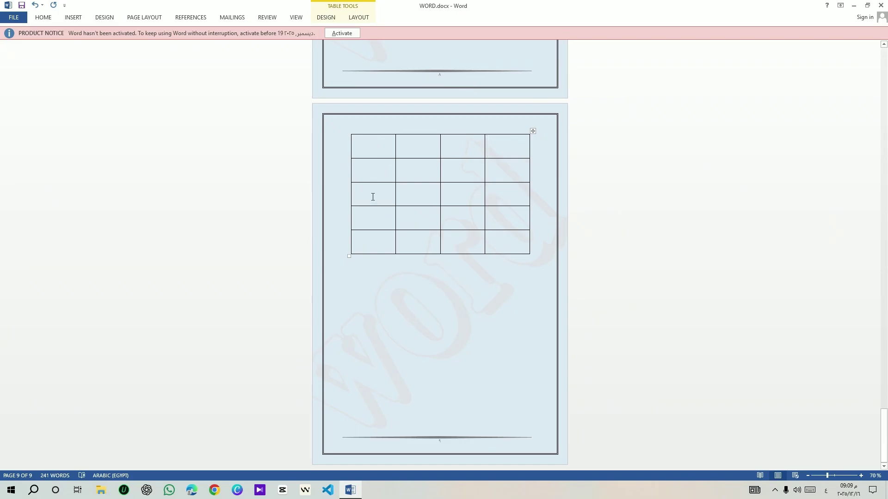
Add a column between the table's two rightmost columns and a row directly above its last row.
{"action": "key", "text": "ctrl+z"}
{"action": "mouse_move", "coordinate": [484, 131]}
{"action": "left_click", "coordinate": [484, 131]}
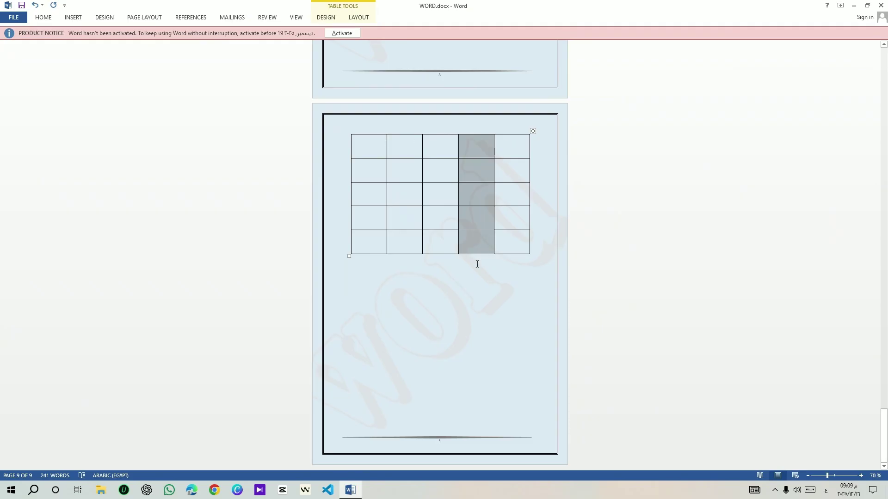
{"action": "left_click", "coordinate": [489, 253]}
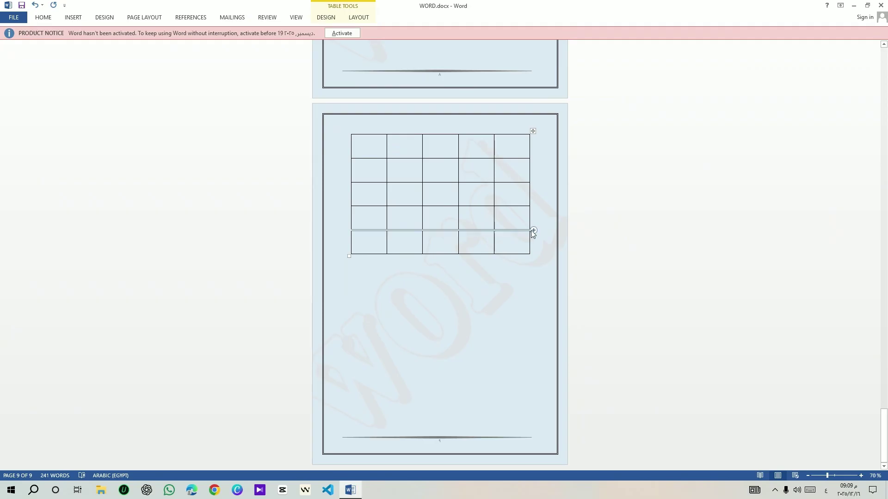
{"action": "left_click", "coordinate": [534, 230]}
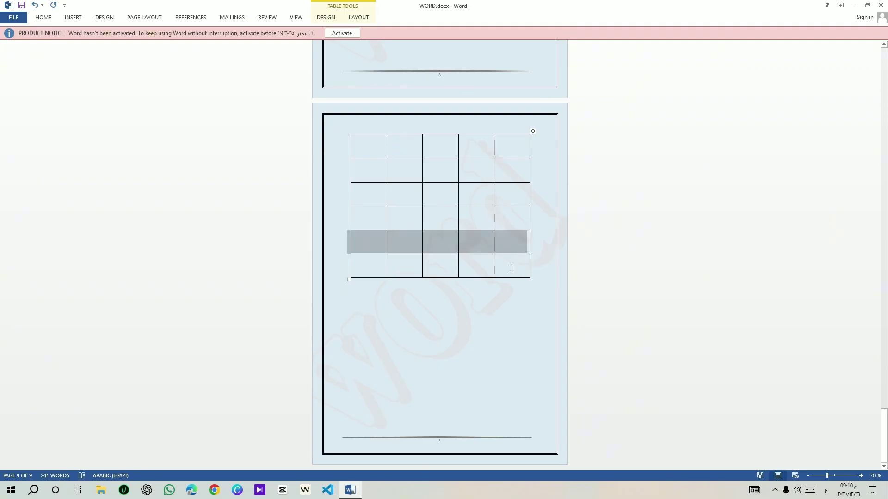
Review the document's pages from the table at the end back to the second page.
{"action": "double_click", "coordinate": [461, 385]}
{"action": "scroll", "coordinate": [484, 358], "scroll_direction": "up", "scroll_amount": 1}
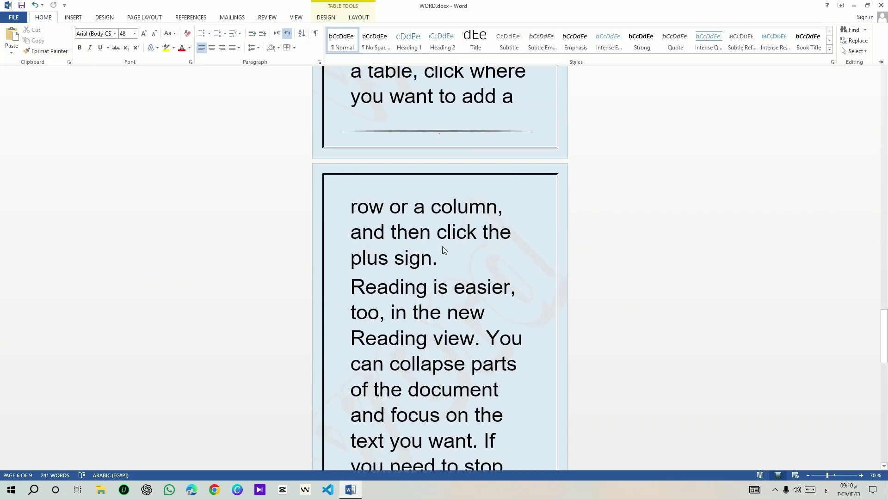
{"action": "scroll", "coordinate": [443, 251], "scroll_direction": "up", "scroll_amount": 3}
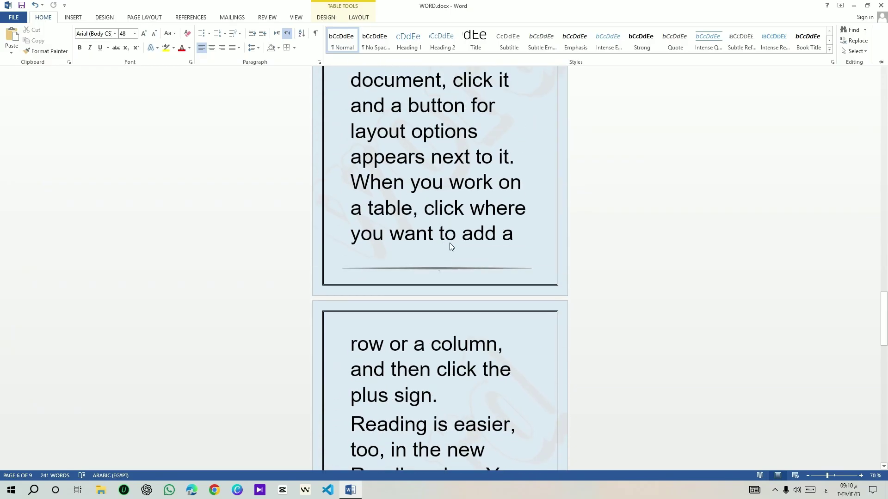
{"action": "scroll", "coordinate": [443, 249], "scroll_direction": "down", "scroll_amount": 6}
{"action": "scroll", "coordinate": [457, 243], "scroll_direction": "up", "scroll_amount": 2}
{"action": "scroll", "coordinate": [491, 229], "scroll_direction": "up", "scroll_amount": 4}
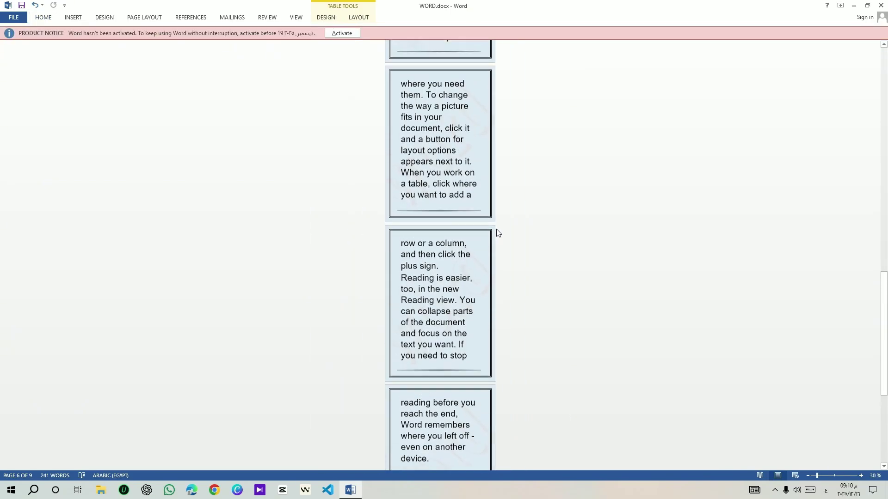
{"action": "scroll", "coordinate": [509, 238], "scroll_direction": "up", "scroll_amount": 4}
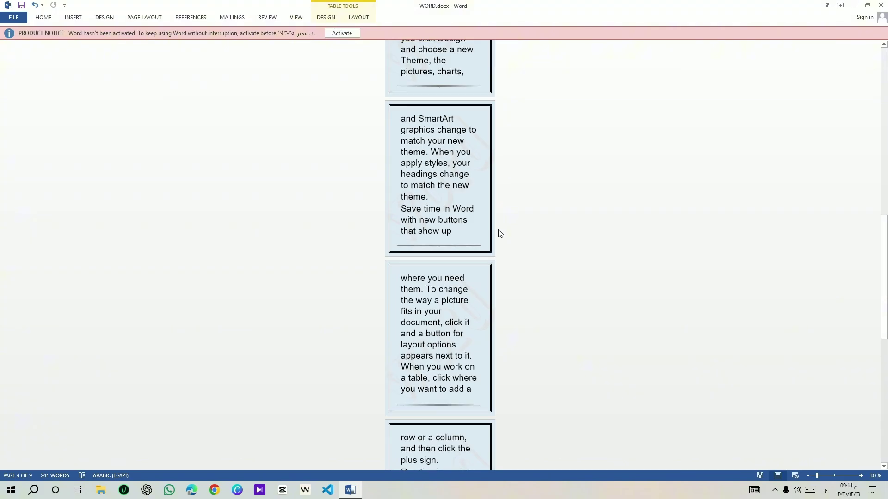
{"action": "scroll", "coordinate": [500, 233], "scroll_direction": "up", "scroll_amount": 6}
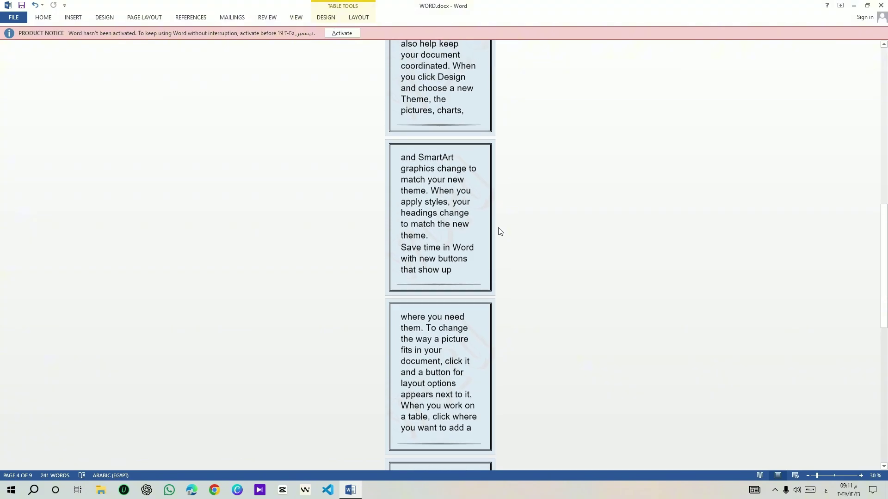
{"action": "scroll", "coordinate": [502, 230], "scroll_direction": "up", "scroll_amount": 1}
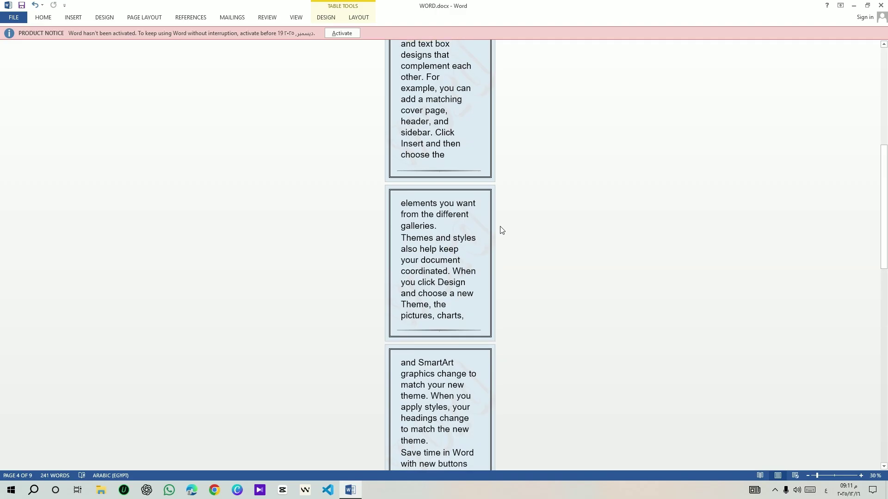
{"action": "scroll", "coordinate": [502, 230], "scroll_direction": "up", "scroll_amount": 1}
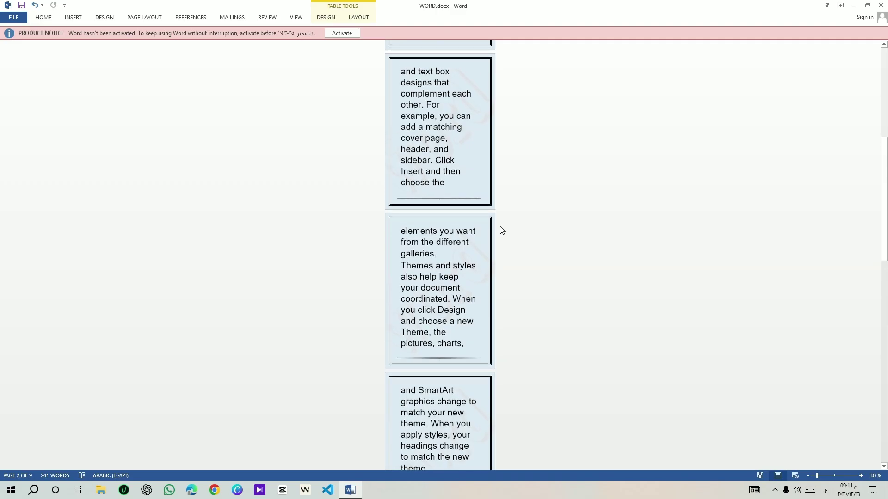
{"action": "scroll", "coordinate": [502, 230], "scroll_direction": "up", "scroll_amount": 1}
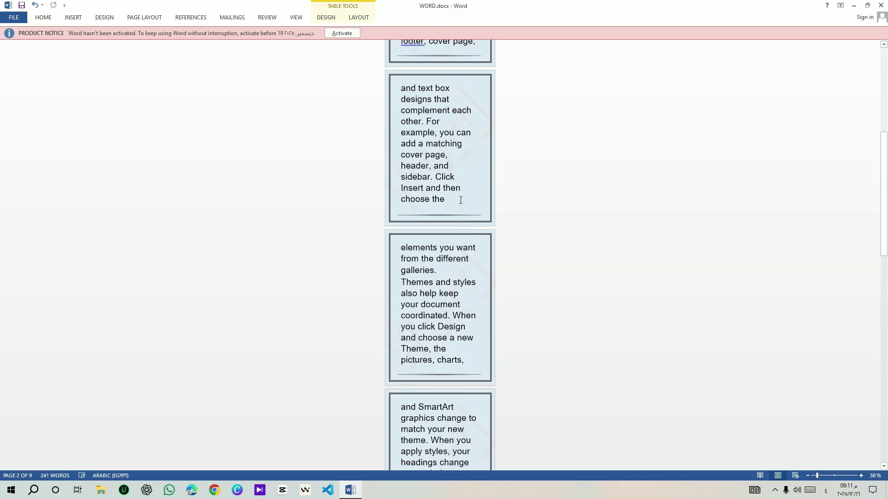
{"action": "scroll", "coordinate": [477, 192], "scroll_direction": "up", "scroll_amount": 2, "text": "ctrl"}
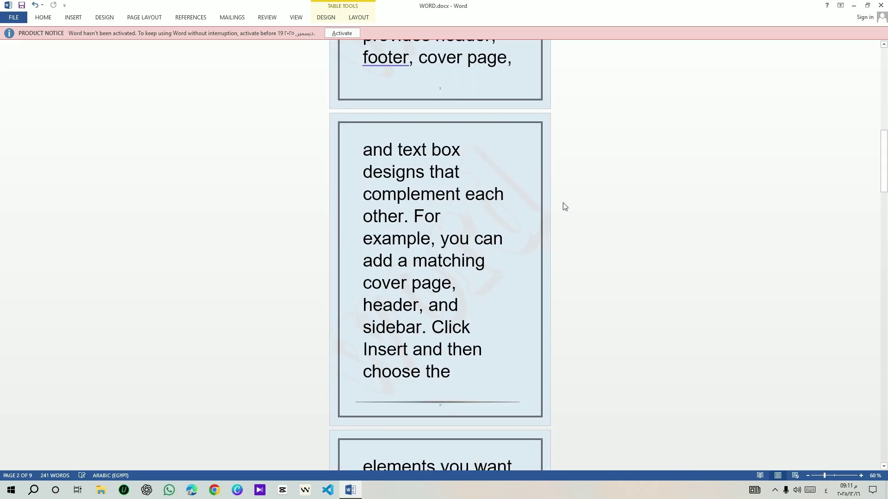
{"action": "scroll", "coordinate": [615, 200], "scroll_direction": "up", "scroll_amount": 1, "text": "ctrl"}
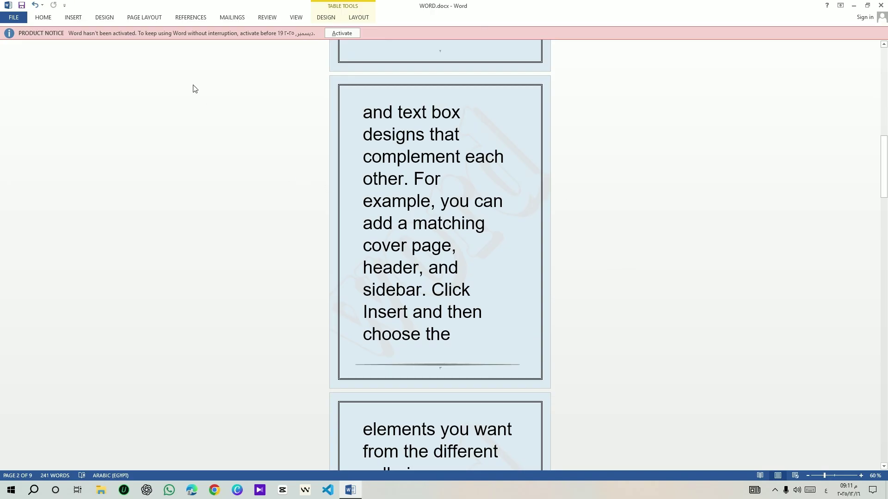
Set the document's paper size to A4 and check the last pages.
{"action": "left_click", "coordinate": [143, 19]}
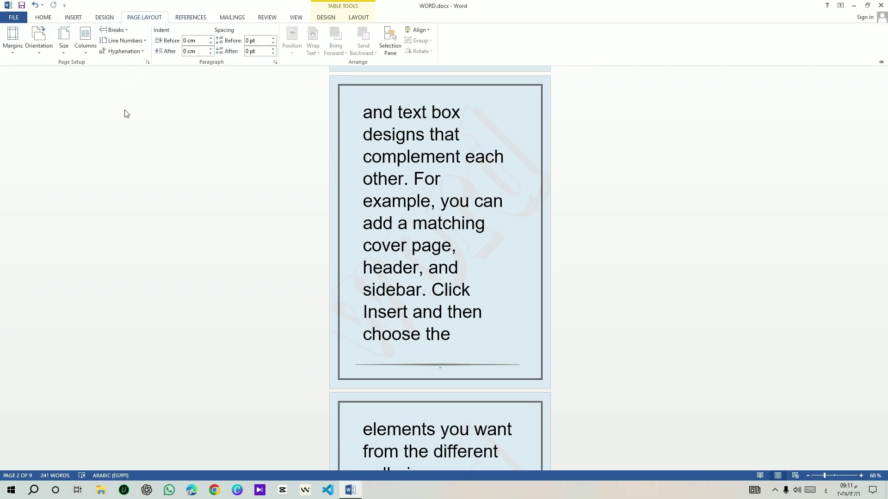
{"action": "left_click", "coordinate": [65, 45]}
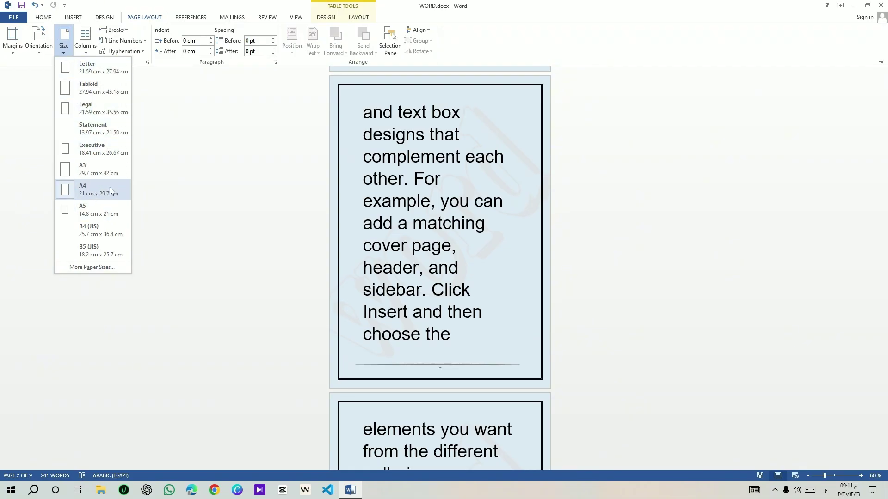
{"action": "left_click", "coordinate": [93, 188]}
{"action": "scroll", "coordinate": [504, 297], "scroll_direction": "up", "scroll_amount": 3}
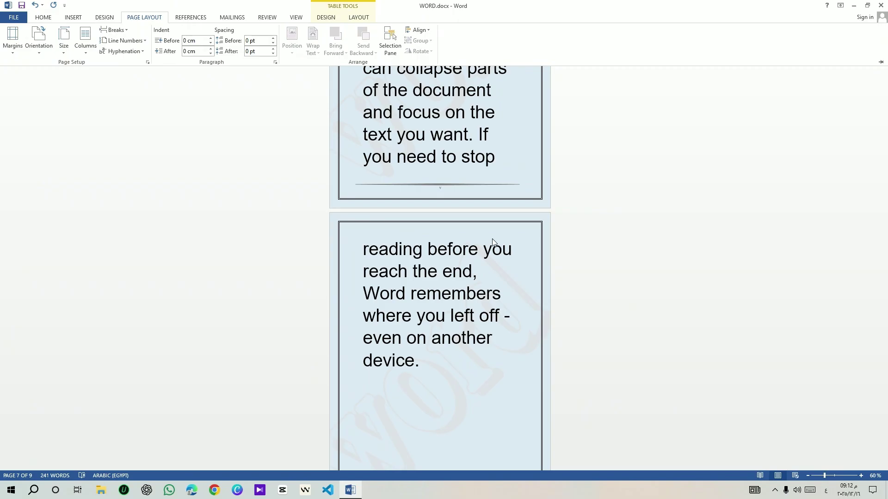
{"action": "scroll", "coordinate": [493, 242], "scroll_direction": "down", "scroll_amount": 3}
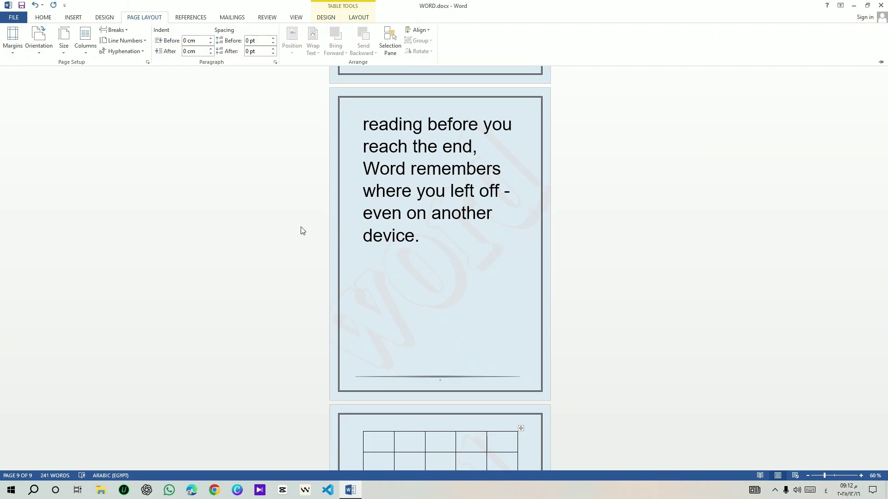
Look through the available paper sizes again and return to the first page.
{"action": "left_click", "coordinate": [56, 39]}
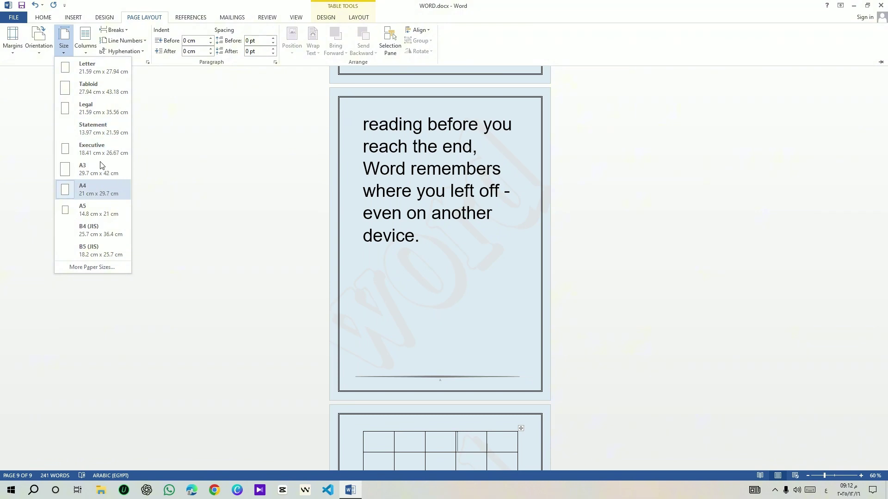
{"action": "left_click", "coordinate": [93, 212]}
{"action": "scroll", "coordinate": [538, 246], "scroll_direction": "up", "scroll_amount": 3}
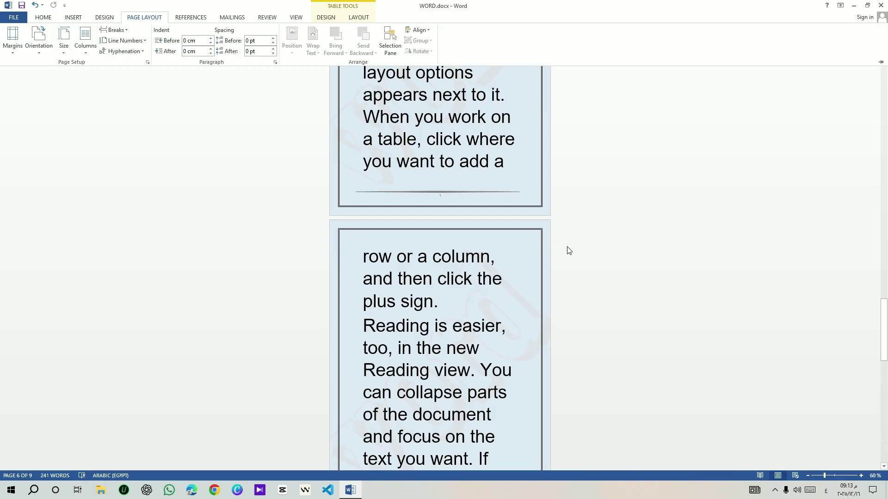
{"action": "scroll", "coordinate": [622, 264], "scroll_direction": "up", "scroll_amount": 4}
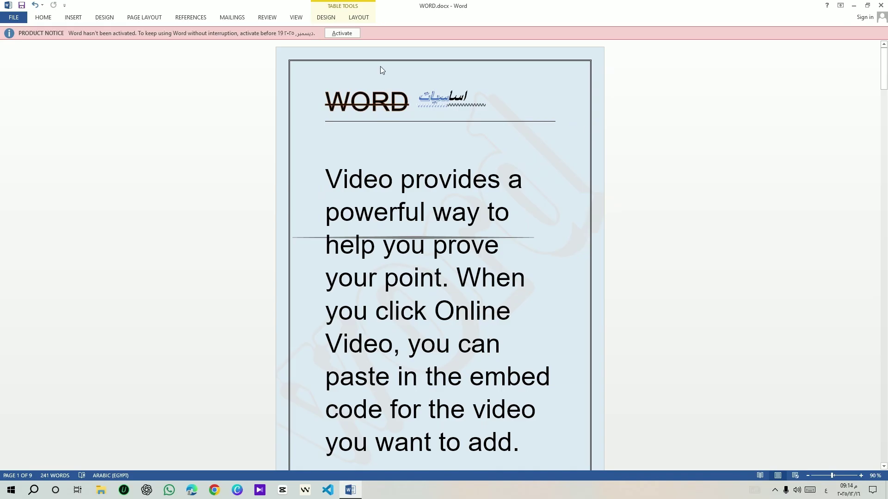
Start saving a copy of the document and choose the Desktop as its location.
{"action": "left_click", "coordinate": [11, 19]}
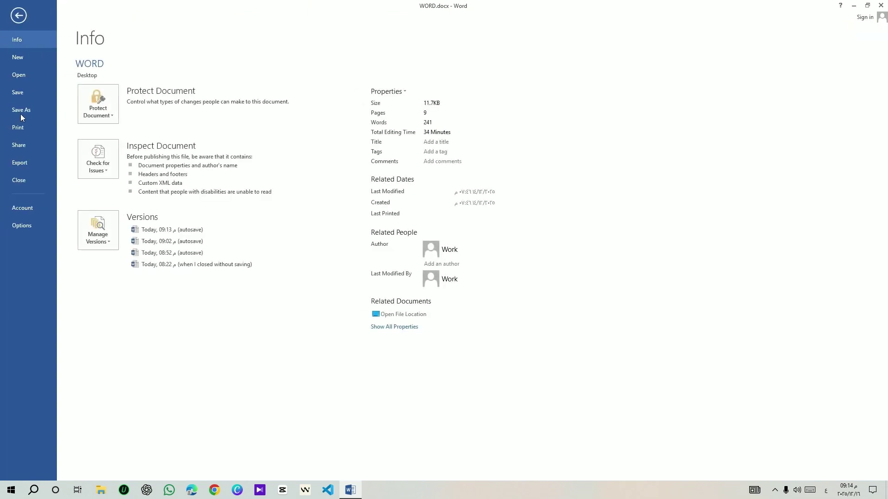
{"action": "left_click", "coordinate": [35, 113]}
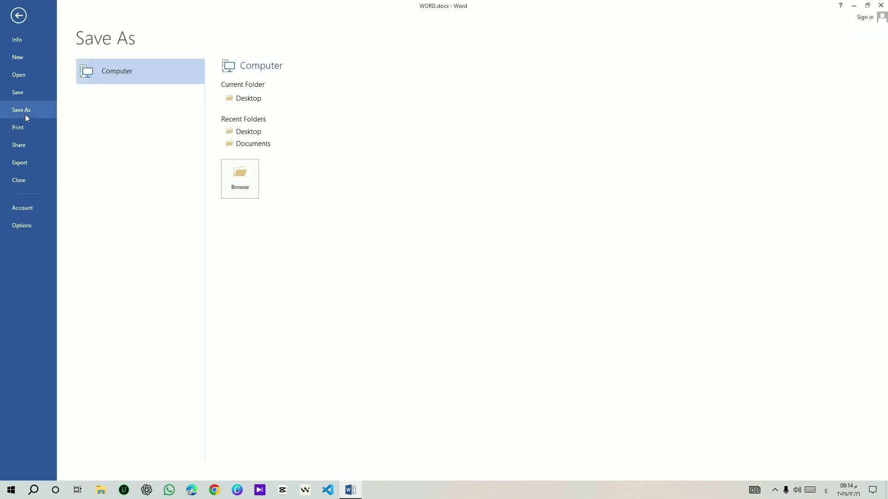
{"action": "left_click", "coordinate": [239, 185]}
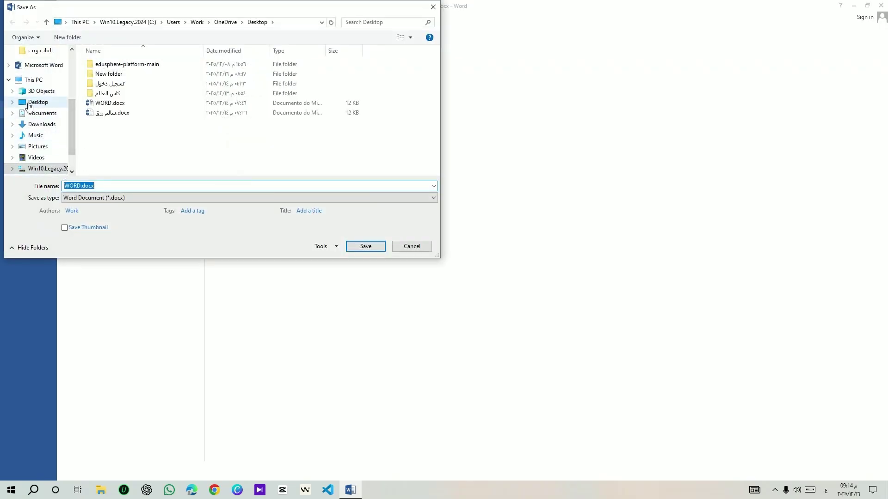
{"action": "left_click", "coordinate": [38, 107]}
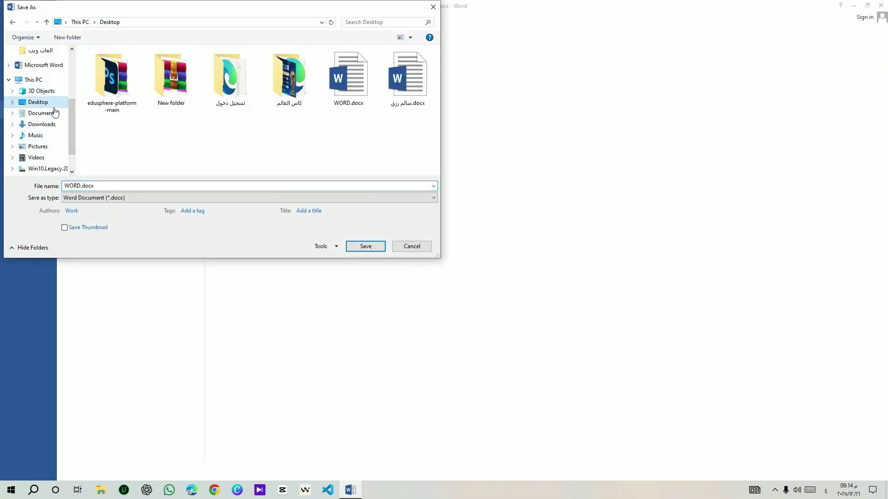
Name the copy word2, choose Word Document (*.docx) as its type and save it.
{"action": "left_click", "coordinate": [124, 185]}
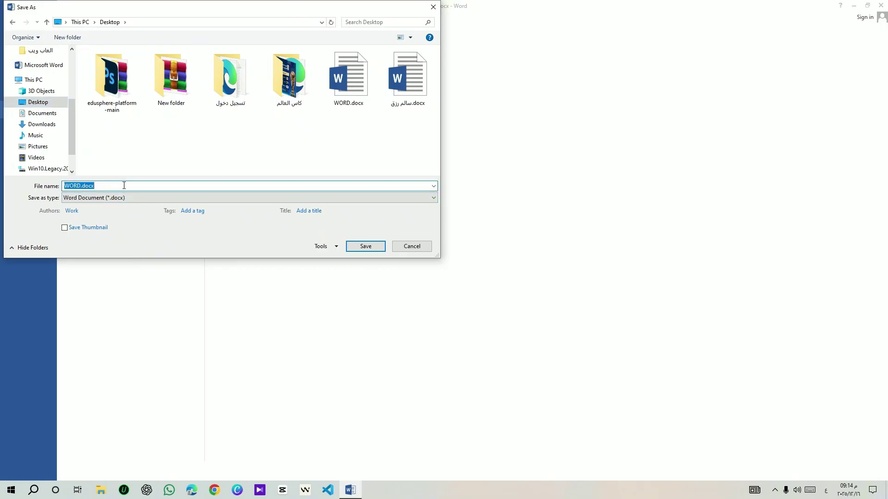
{"action": "key", "text": "BackSpace"}
{"action": "key", "text": "super+space"}
{"action": "type", "text": "w"}
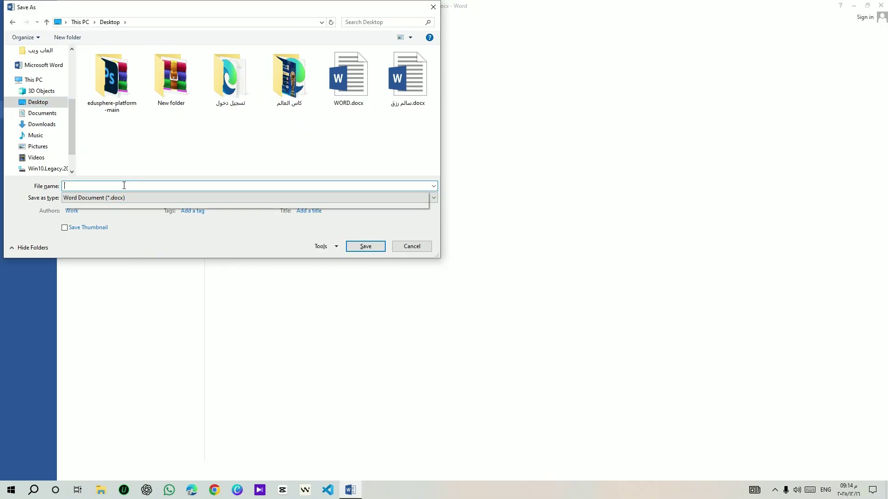
{"action": "type", "text": "or"}
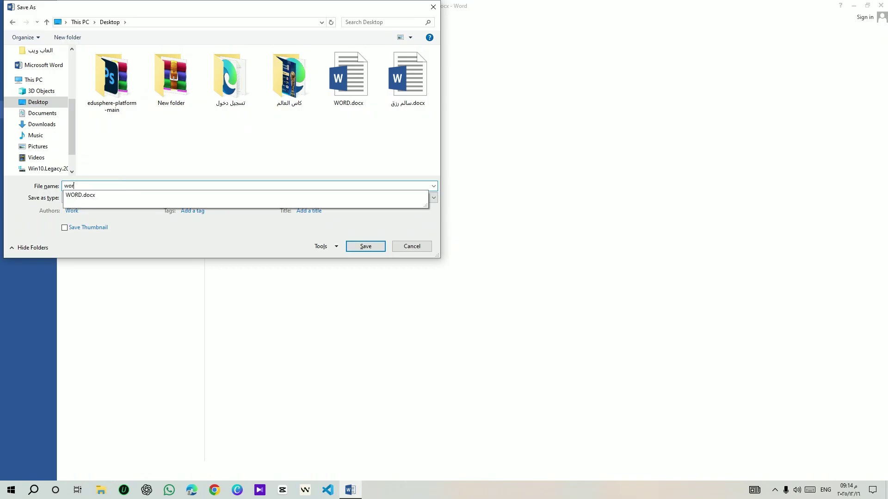
{"action": "type", "text": "d2"}
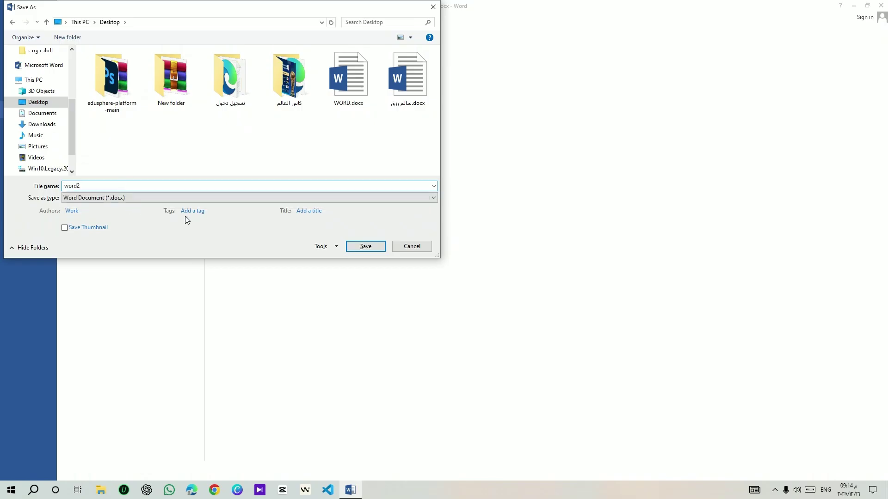
{"action": "left_click", "coordinate": [133, 198]}
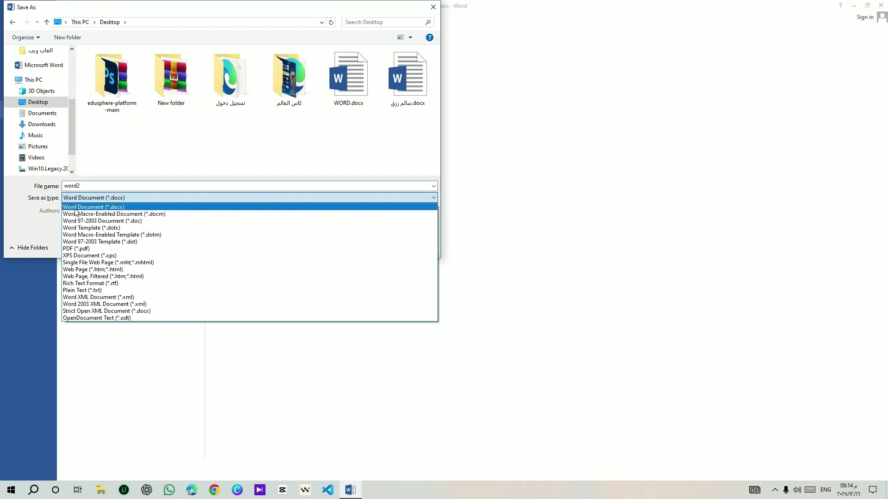
{"action": "left_click", "coordinate": [123, 208]}
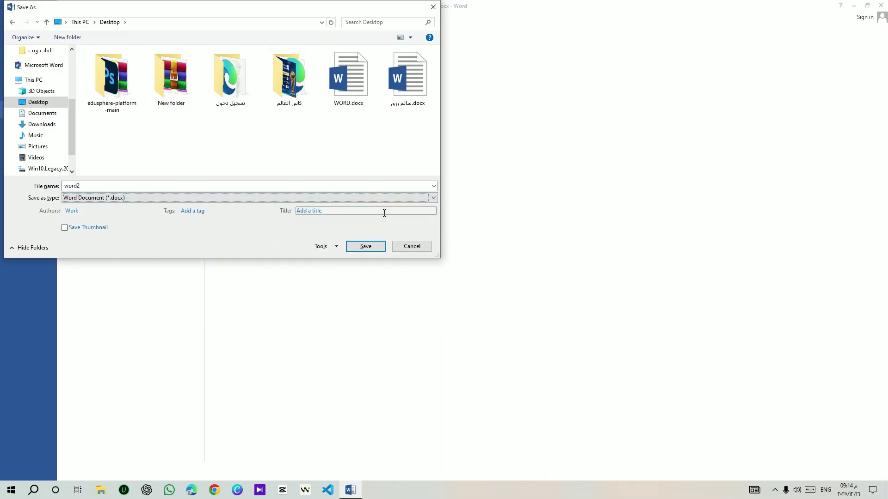
{"action": "left_click", "coordinate": [365, 246]}
Show the desktop and move the word2.docx icon beside the two other Word documents.
{"action": "left_click", "coordinate": [853, 5]}
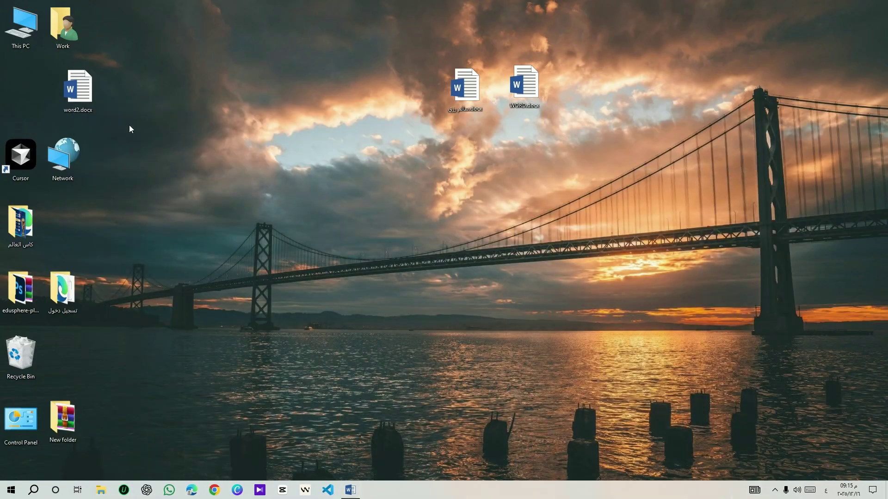
{"action": "left_click_drag", "start_coordinate": [84, 110], "coordinate": [407, 118]}
{"action": "right_click", "coordinate": [535, 159]}
{"action": "left_click", "coordinate": [576, 203]}
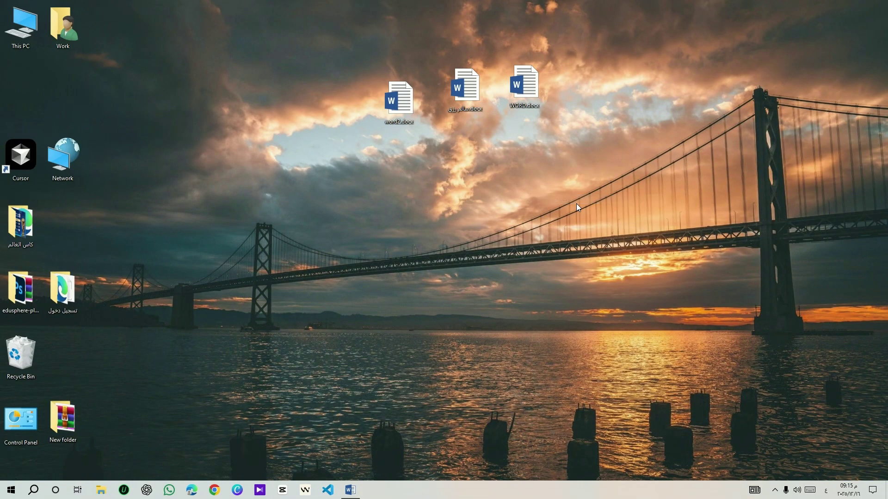